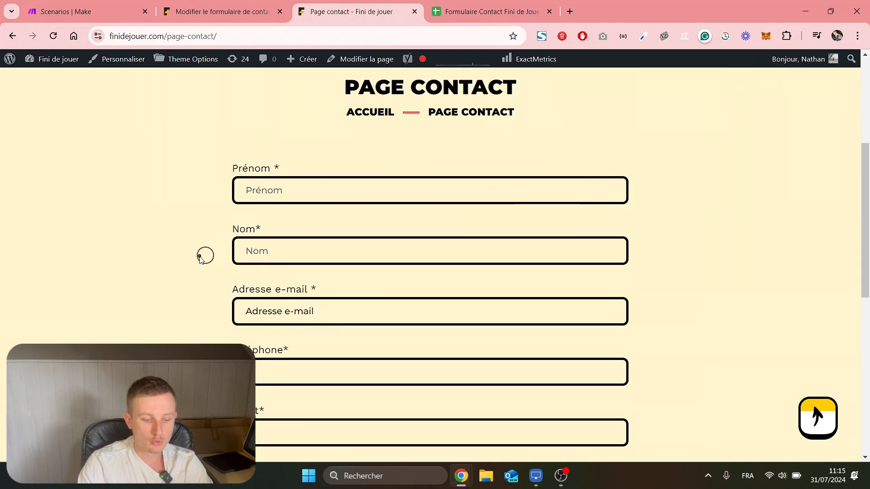
Review the contact form down to ENVOYER, then switch to the Formulaire Contact Fini de Jouer spreadsheet.
scroll(204, 252, down, 3)
scroll(210, 262, down, 1)
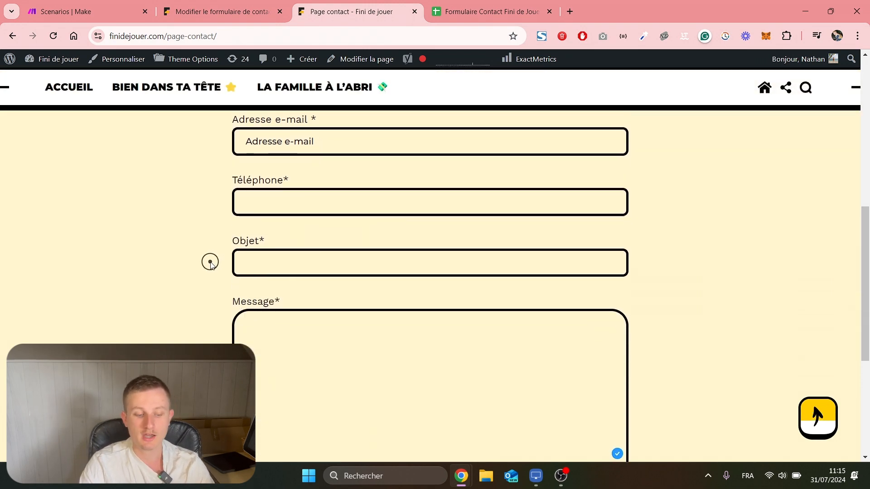
scroll(206, 282, down, 1)
scroll(254, 298, down, 1)
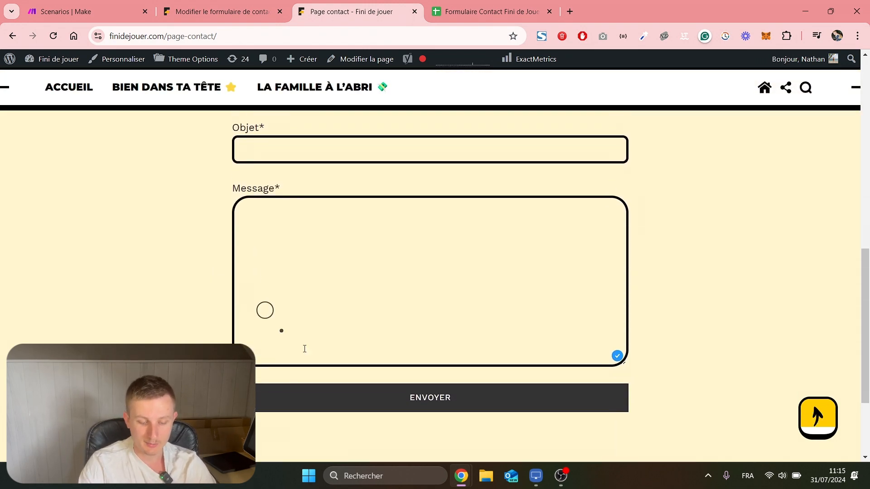
scroll(174, 326, up, 6)
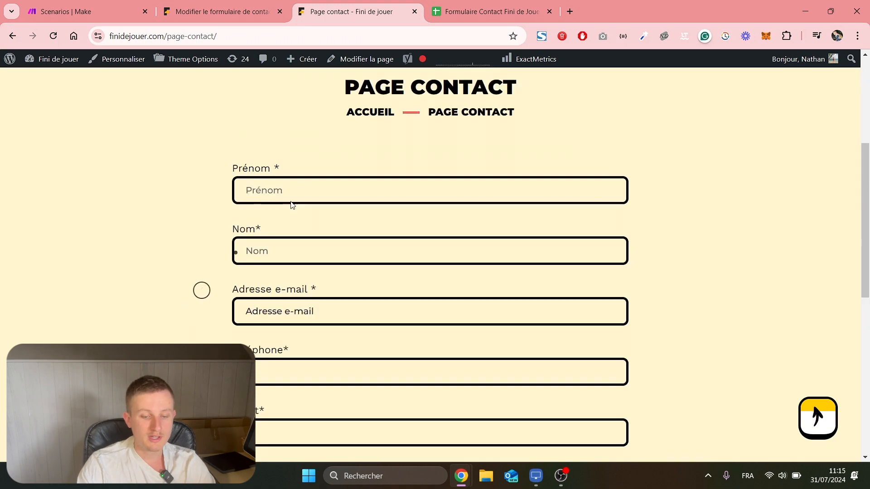
key(ctrl+Tab)
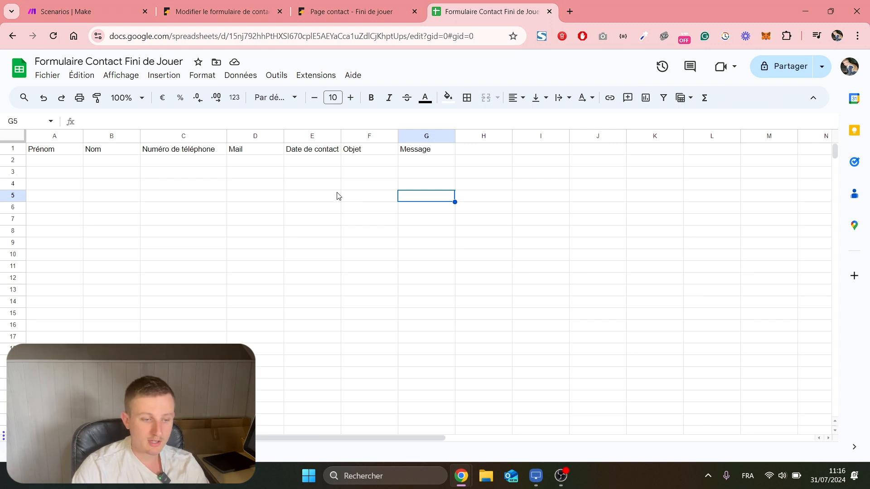
Switch to the Make Scenarios tab showing the empty Vidéo 31 07 folder.
click(86, 11)
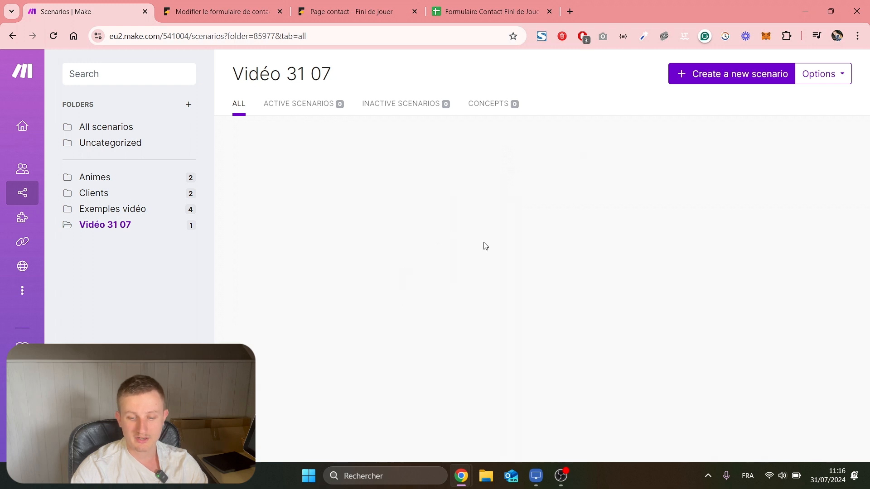
Start a new scenario with a Webhooks Custom webhook trigger.
click(710, 81)
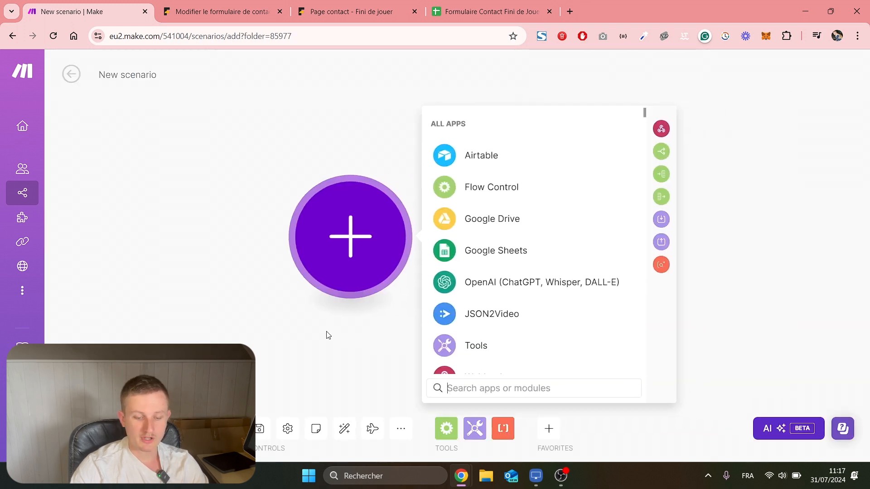
drag(330, 346, 328, 313)
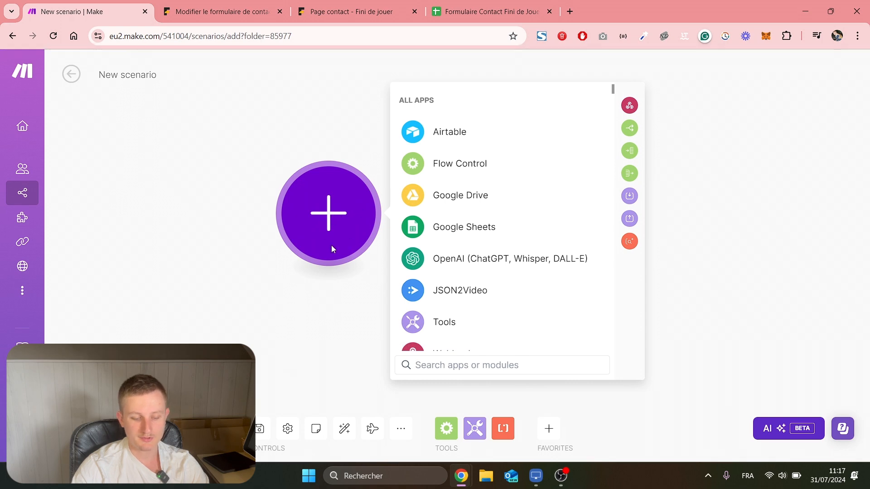
text(webhook)
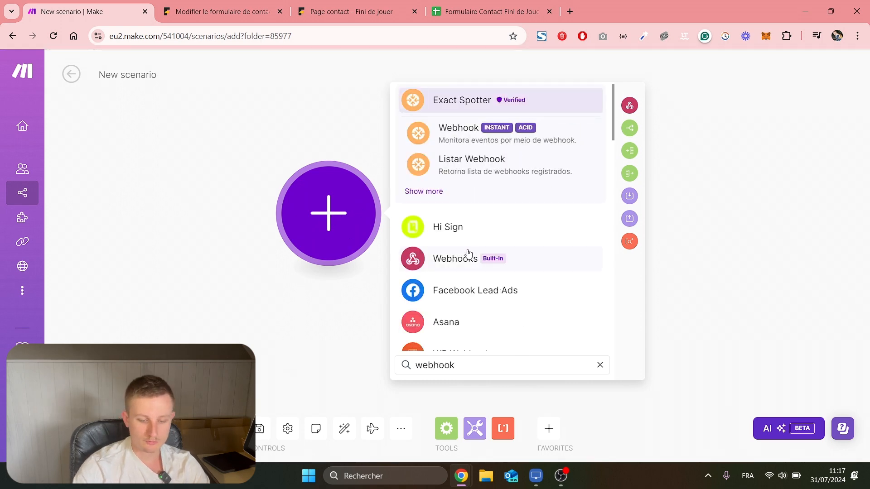
click(463, 256)
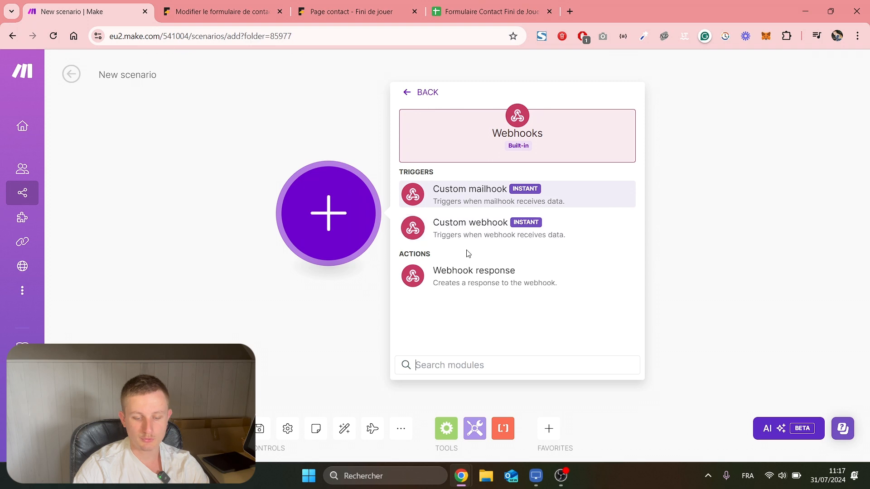
click(472, 237)
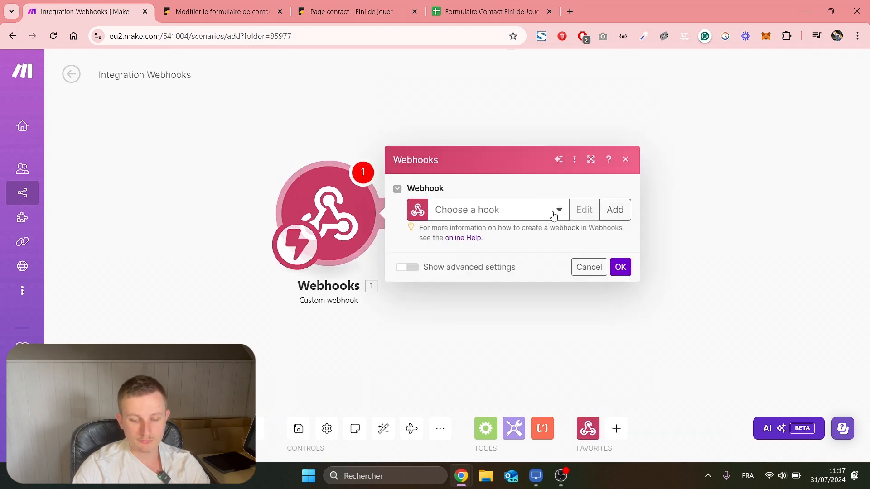
Create and save a new webhook named 'Formulaire de contact'.
click(613, 210)
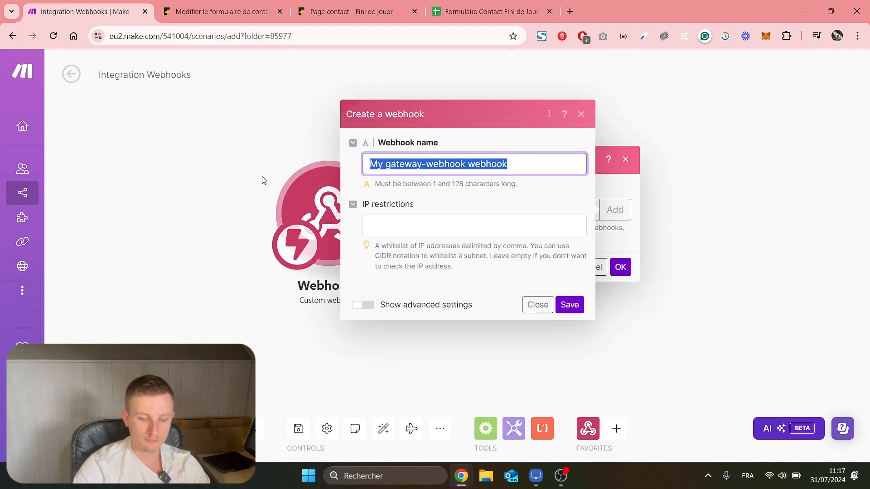
text(Formua)
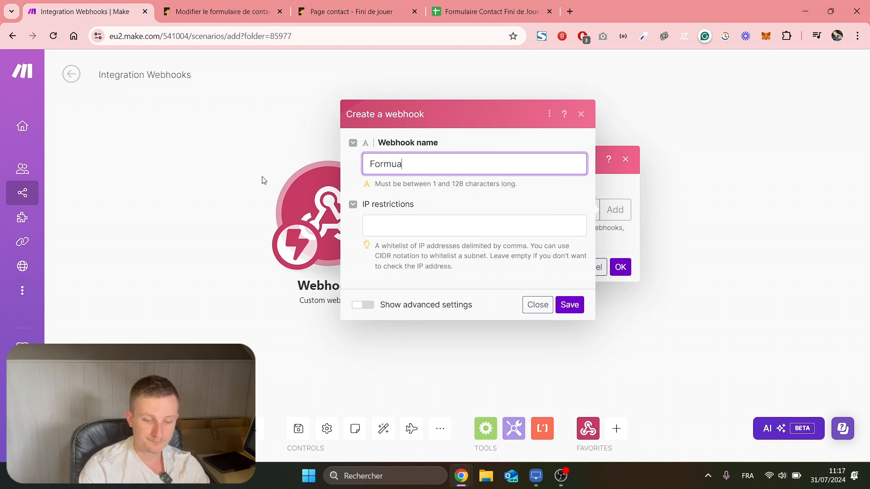
key(BackSpace)
text(l)
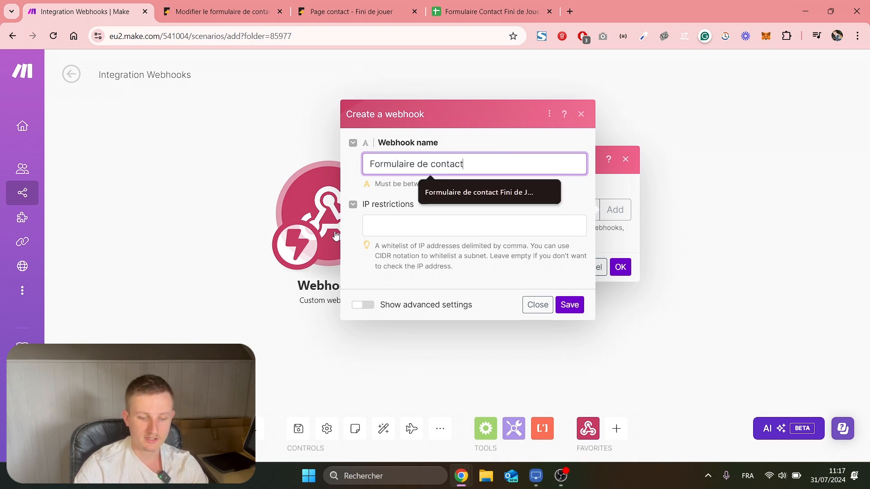
text(aire de contact)
click(470, 223)
click(570, 305)
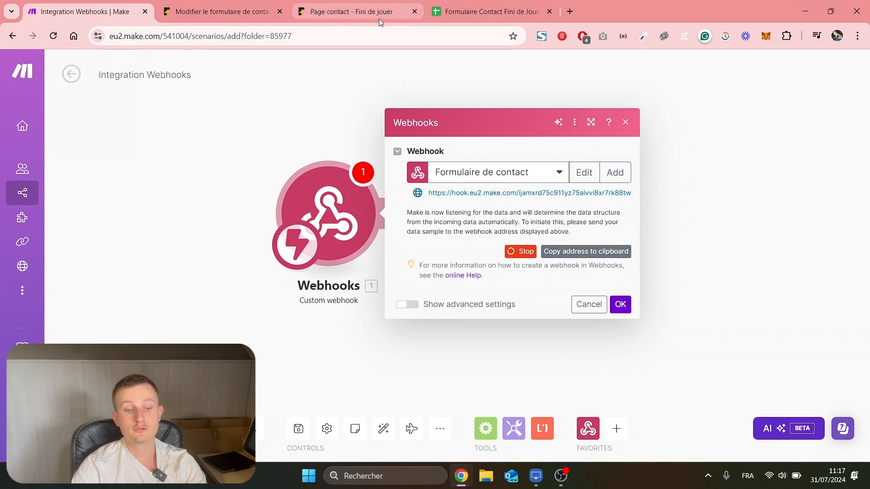
click(226, 4)
Search the plugin directory for 'webhook' and confirm CF7 to Webhook is already active.
scroll(208, 272, up, 3)
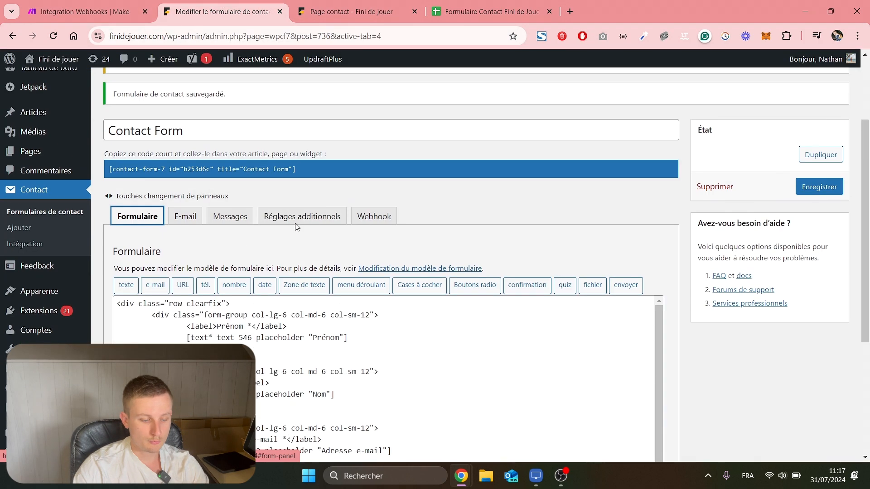
mouse_move(41, 312)
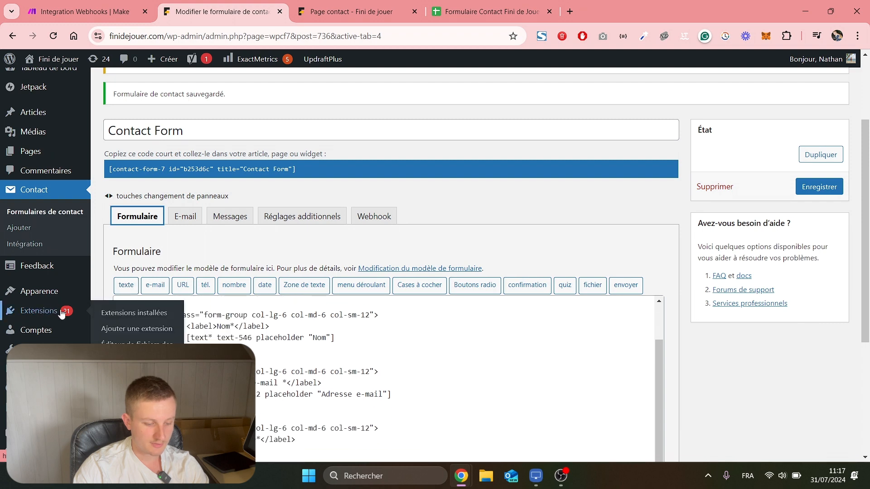
click(120, 316)
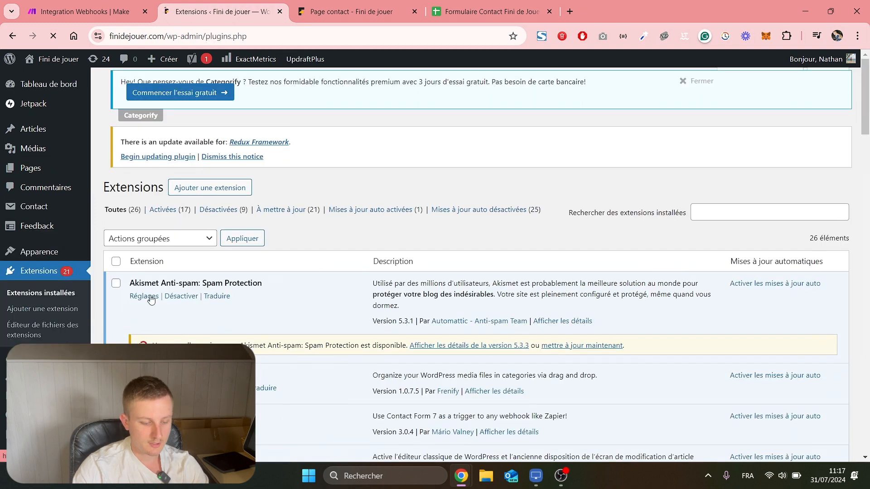
scroll(53, 212, down, 3)
click(56, 195)
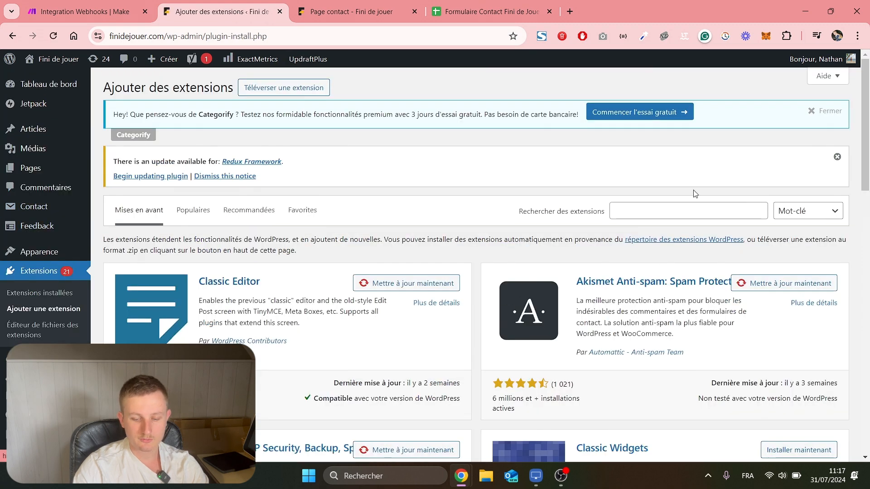
click(677, 212)
text(webhook)
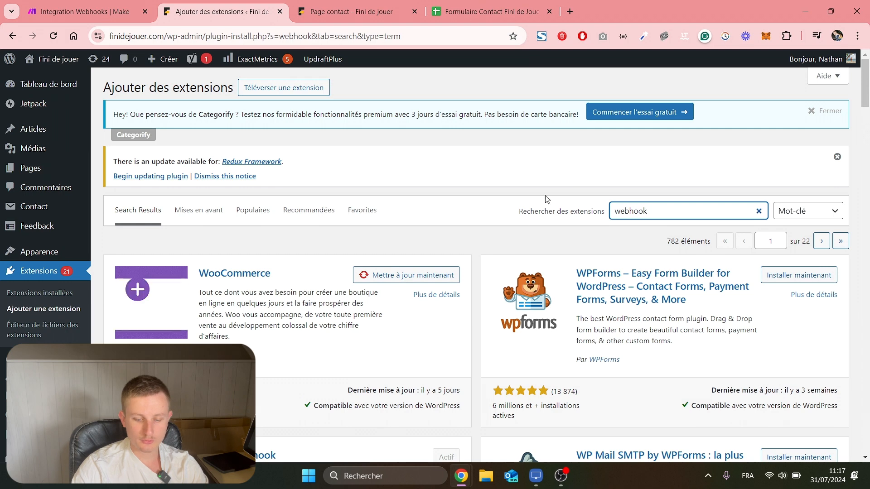
scroll(453, 356, down, 3)
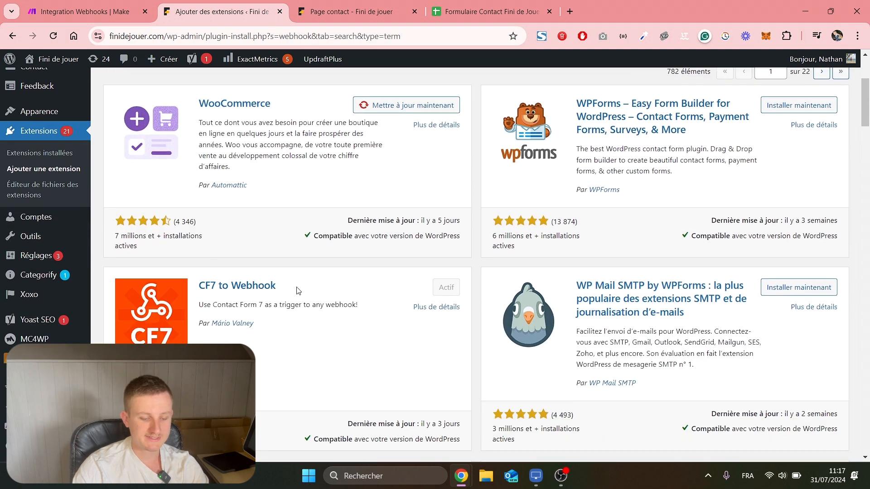
drag(278, 286, 198, 291)
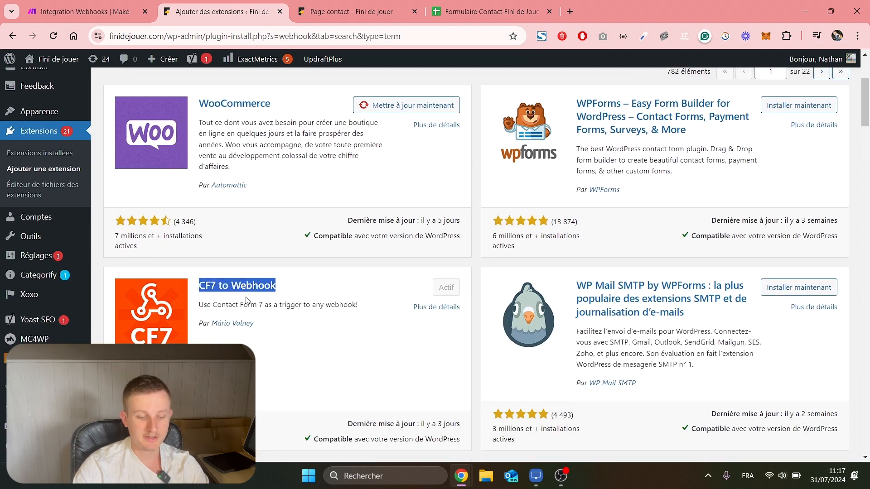
scroll(281, 327, up, 2)
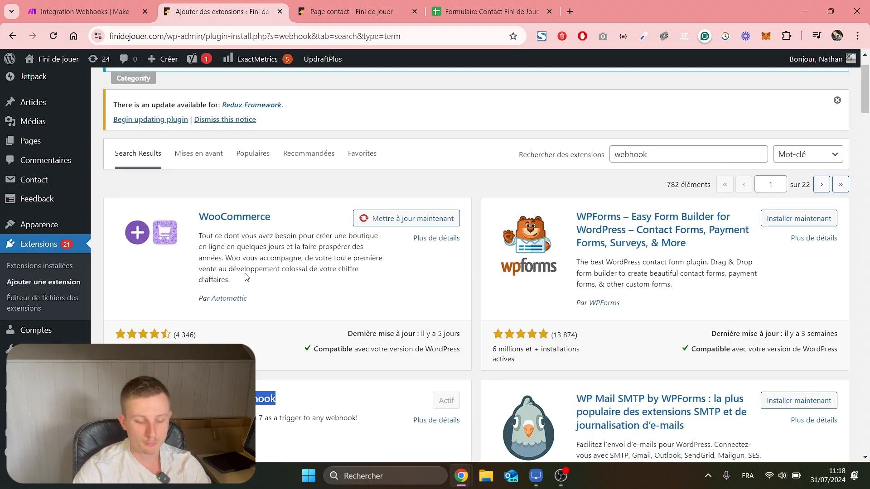
scroll(244, 277, down, 2)
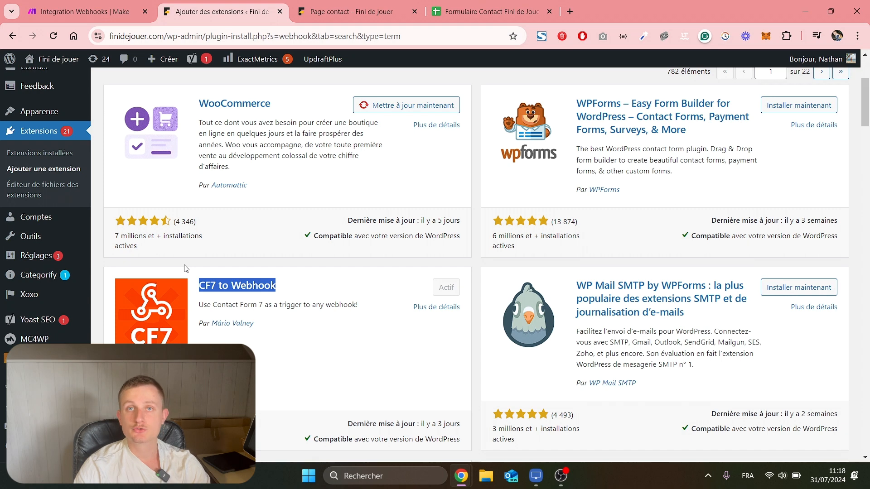
scroll(53, 166, up, 1)
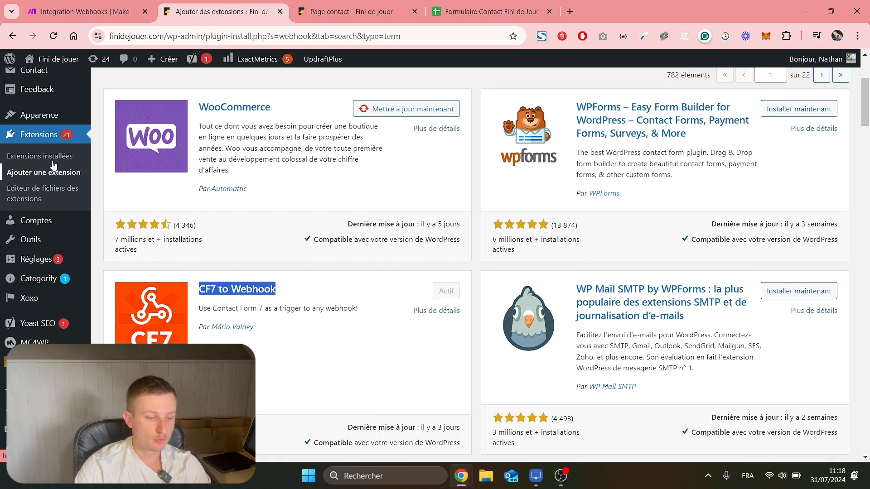
Open the Contact Form 7 forms list.
scroll(53, 166, up, 3)
mouse_move(35, 208)
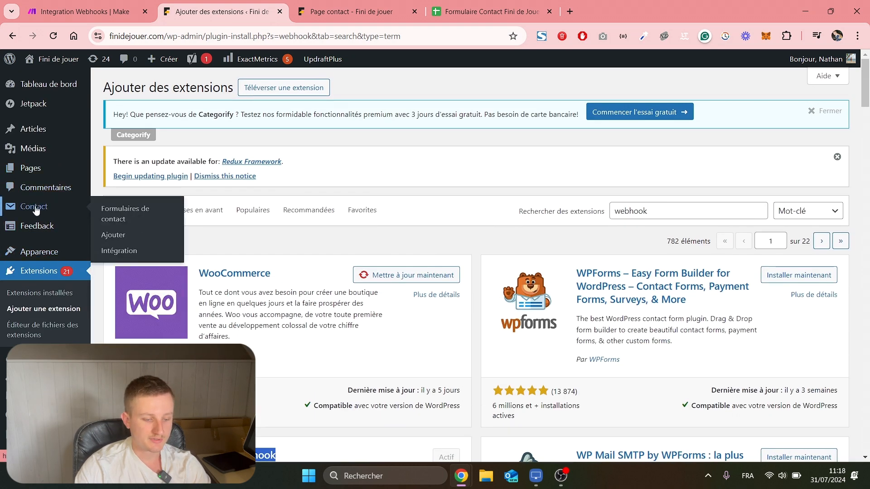
click(113, 213)
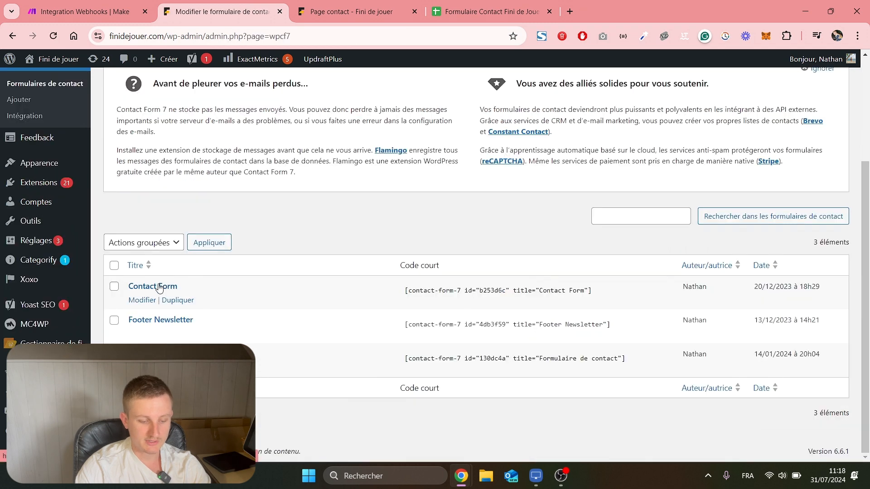
Open the Contact Form's Webhook settings with Send to Webhook enabled.
click(160, 287)
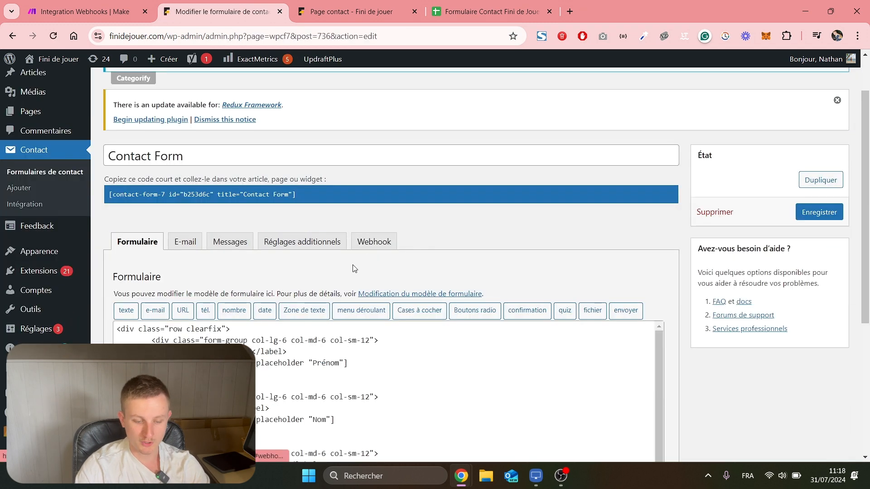
click(367, 242)
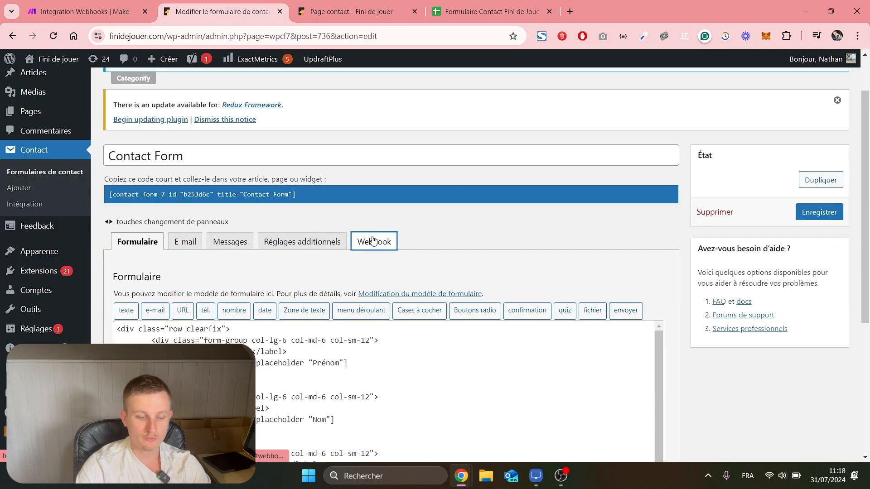
scroll(384, 226, down, 1)
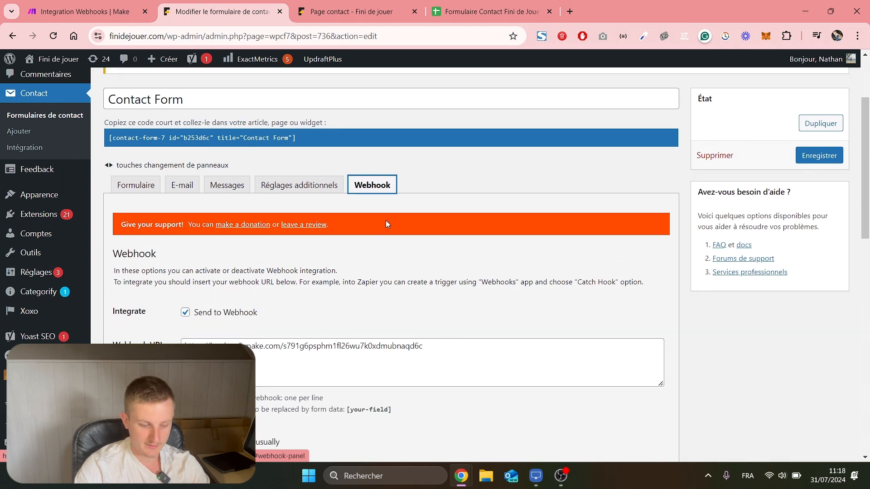
scroll(226, 299, down, 2)
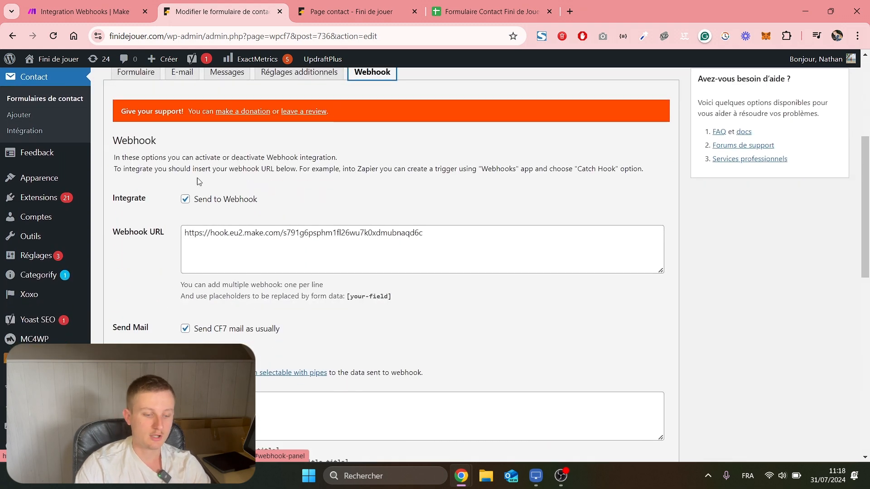
click(186, 199)
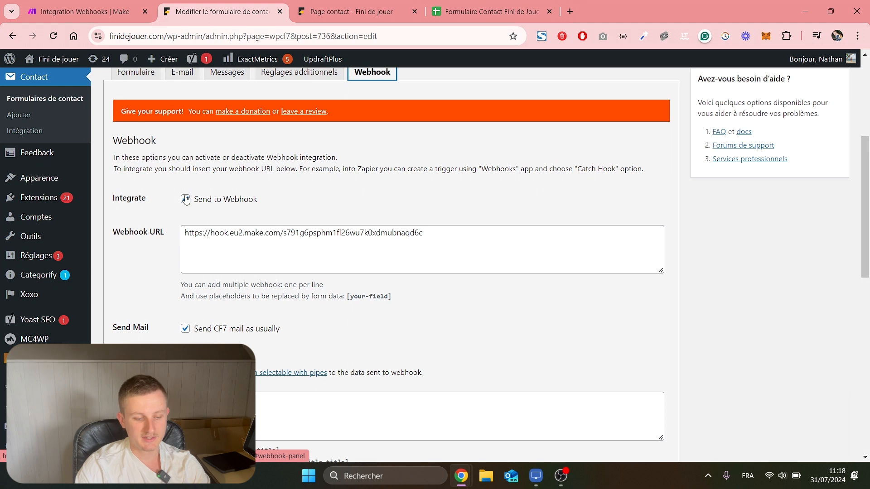
click(185, 200)
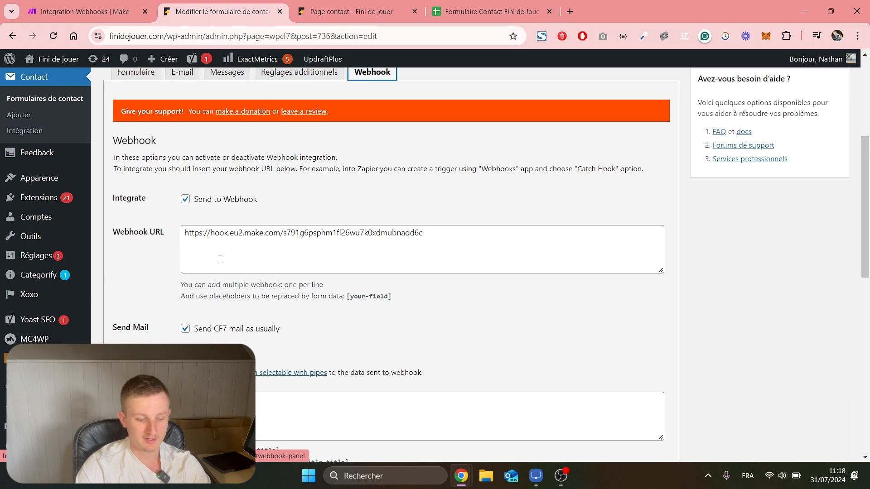
Replace the form's Webhook URL with the copied Make webhook address.
click(86, 12)
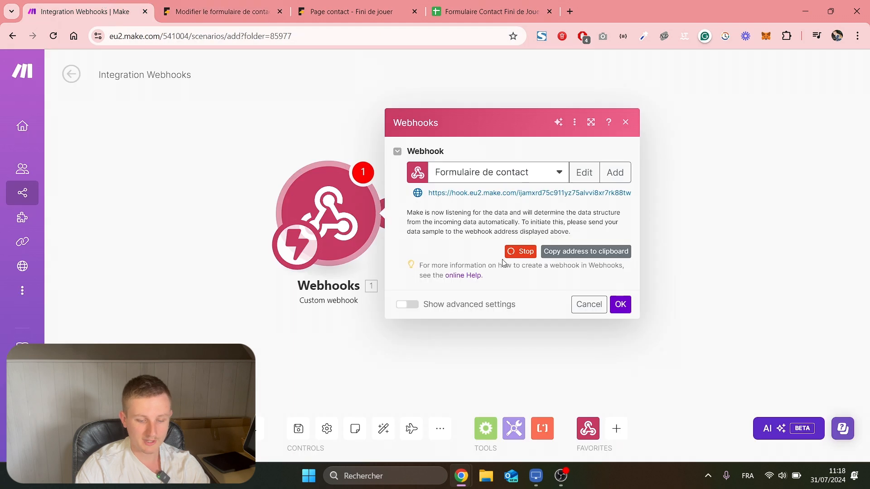
click(587, 252)
click(222, 11)
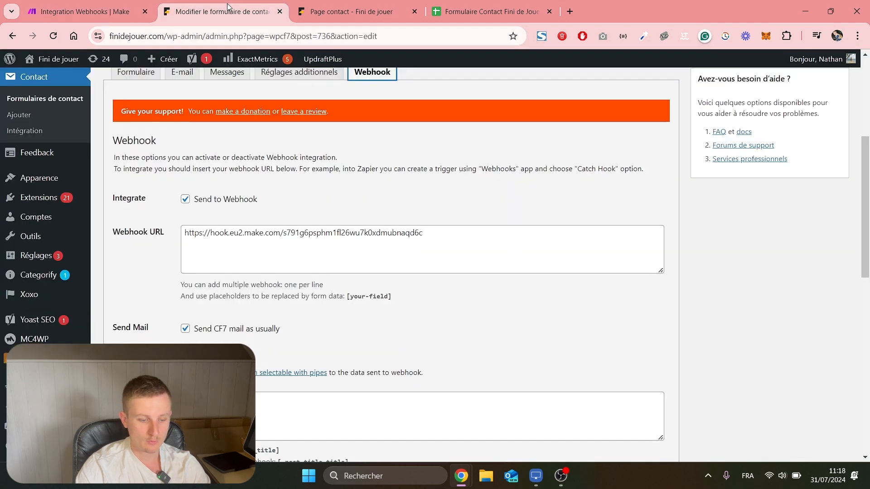
click(301, 234)
key(ctrl+a)
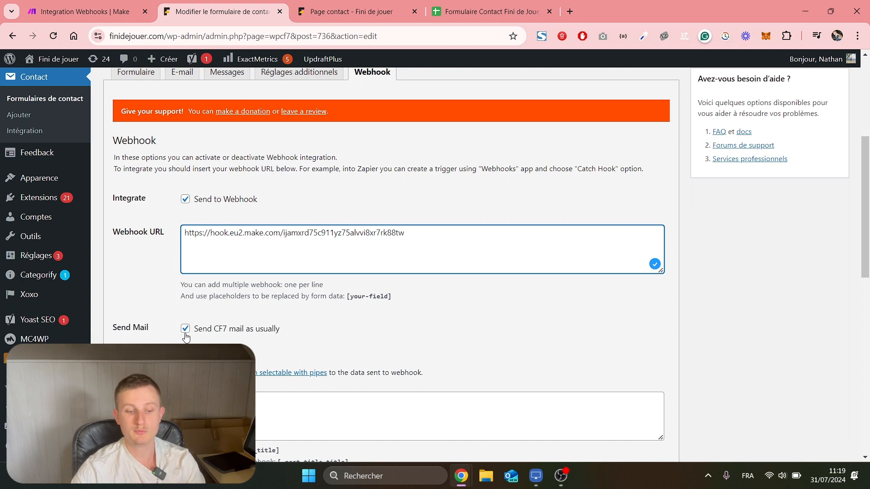
scroll(185, 337, down, 10)
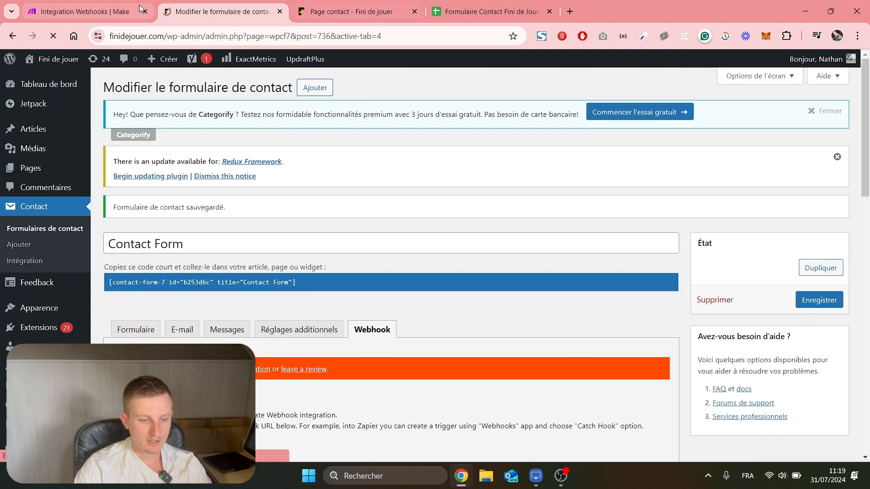
click(82, 11)
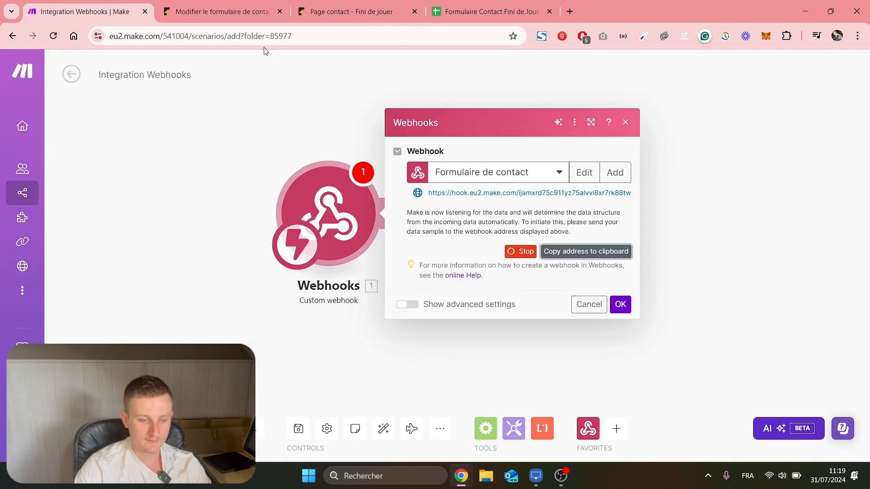
click(233, 7)
Reload the contact page and send the test enquiry 'Création d'un site web pour une bijouterie'.
click(357, 4)
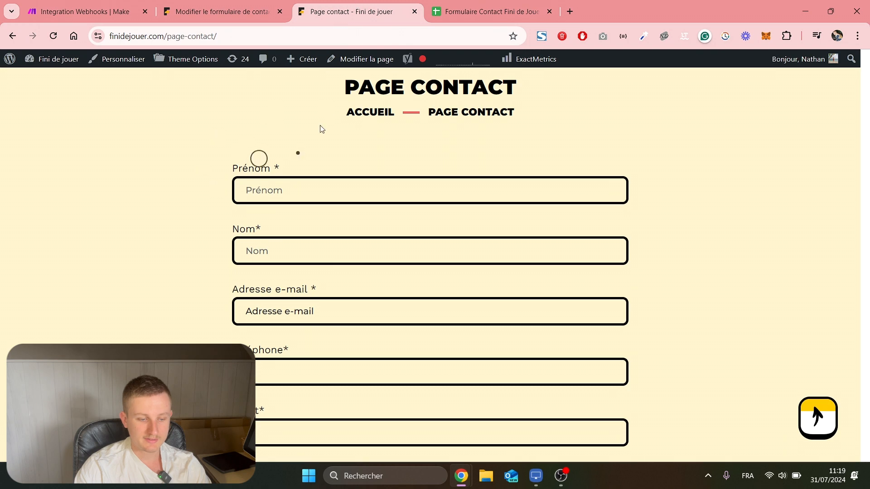
click(53, 36)
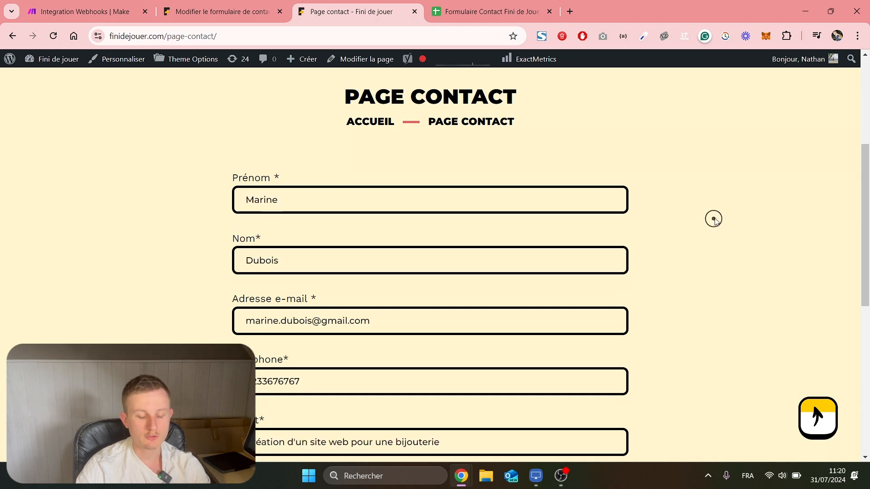
scroll(706, 216, down, 1)
scroll(682, 217, down, 1)
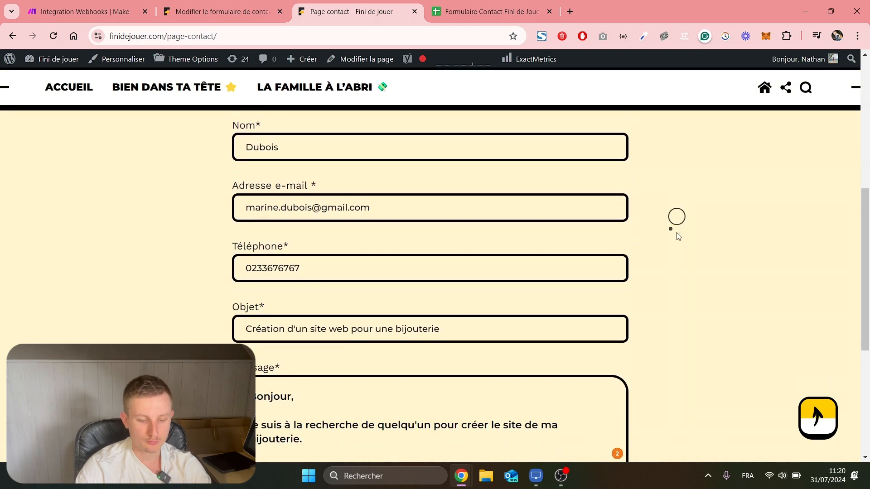
scroll(680, 288, down, 1)
scroll(686, 277, down, 2)
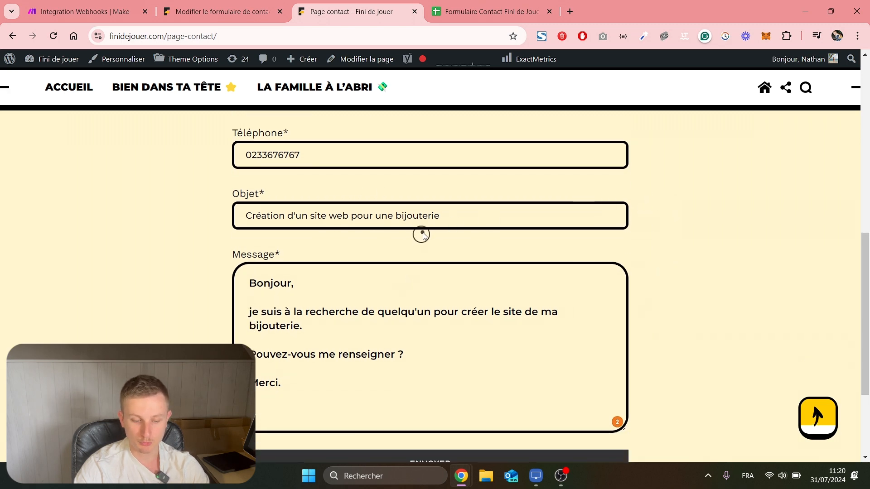
scroll(262, 351, down, 1)
scroll(262, 348, down, 1)
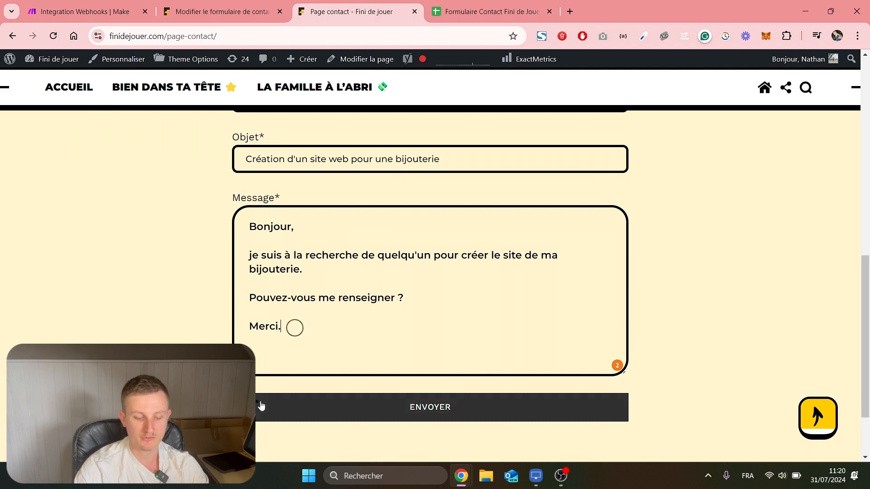
click(312, 418)
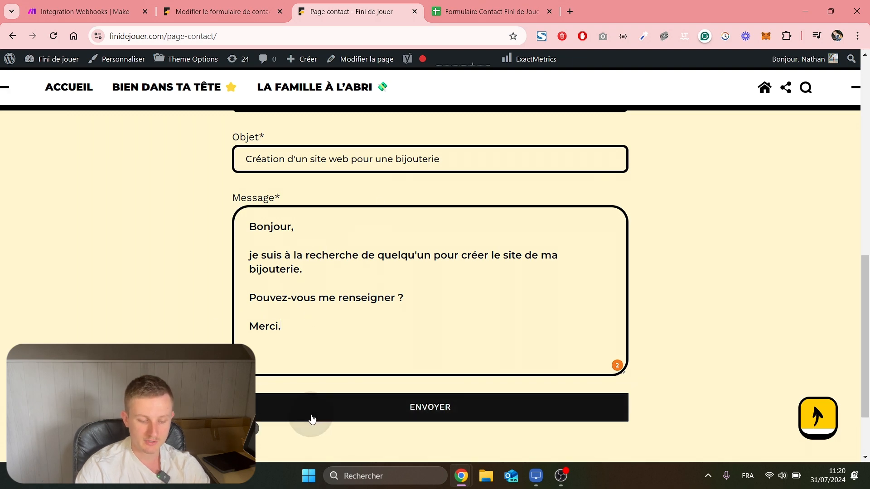
Confirm the webhook successfully determined the submitted form data.
click(84, 12)
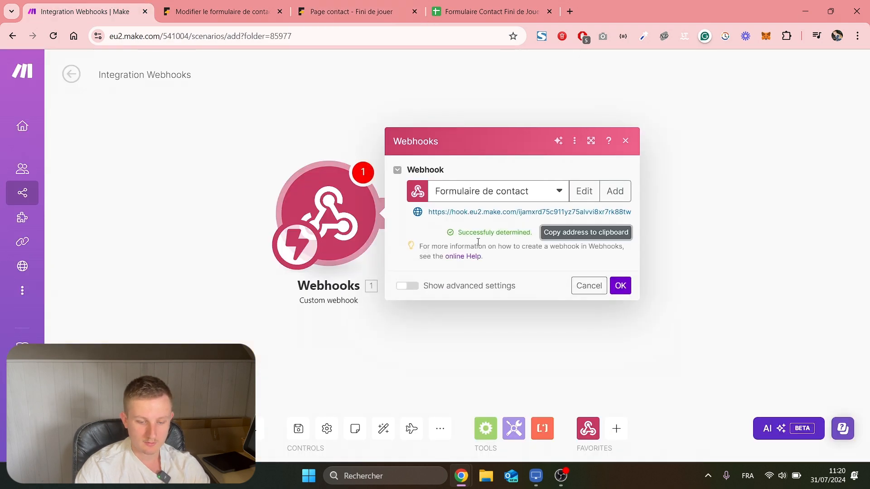
drag(459, 233, 513, 231)
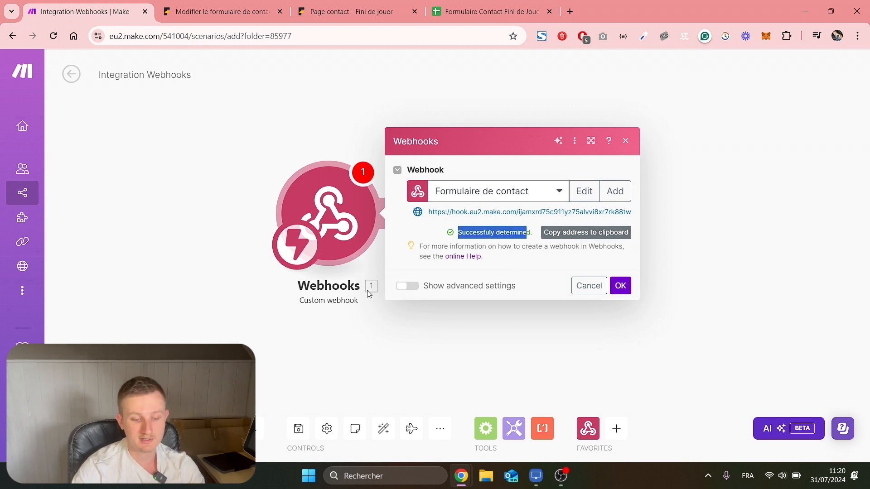
click(621, 286)
Add a module after the webhook and list the Google Sheets modules.
click(323, 204)
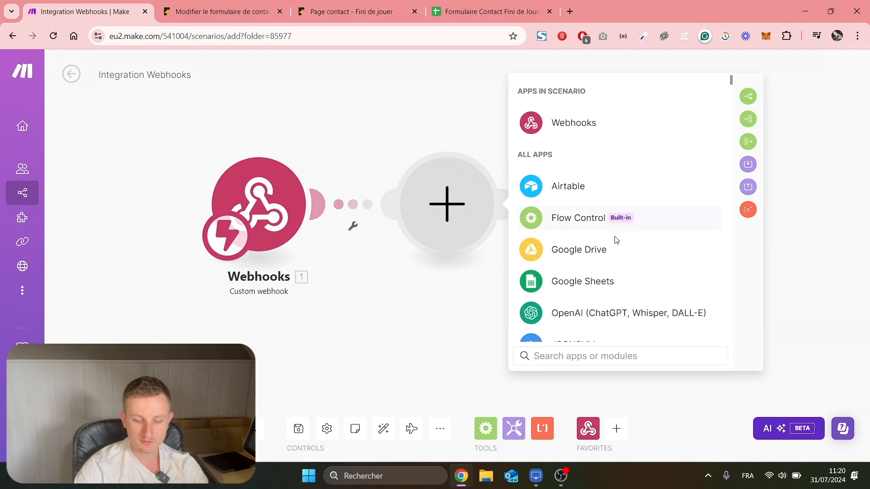
click(577, 355)
text(google sheet)
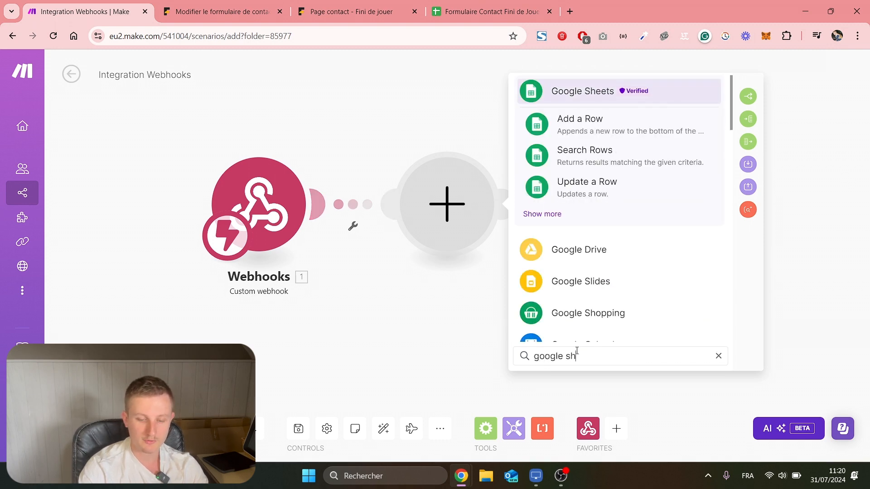
click(589, 90)
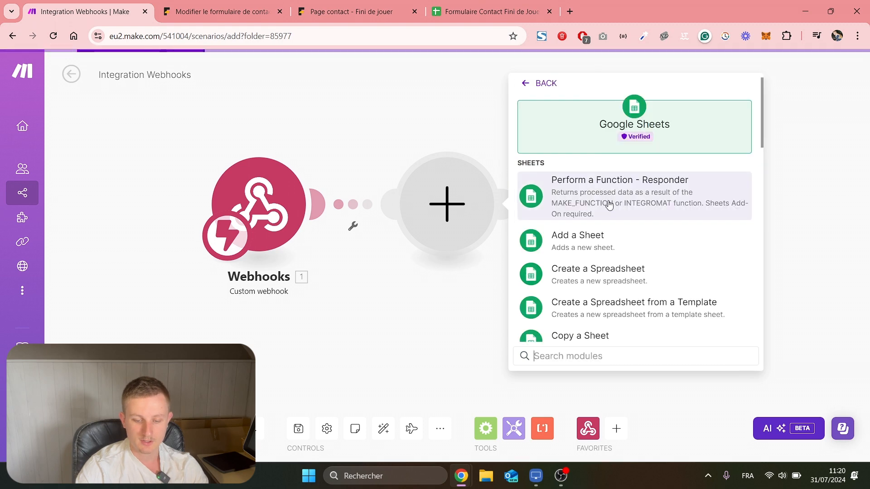
scroll(611, 206, down, 5)
scroll(612, 206, down, 1)
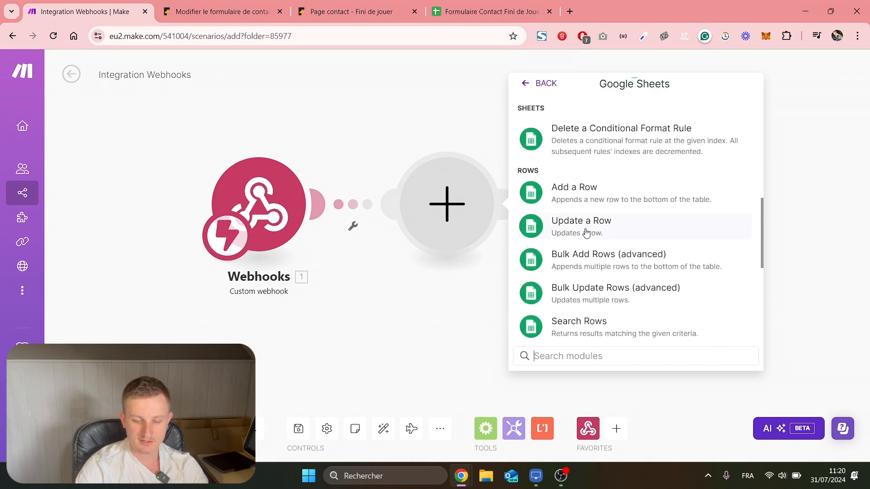
Add a Google Sheets Add a Row module targeting the Formulaire Contact Fini de Jouer spreadsheet.
click(595, 198)
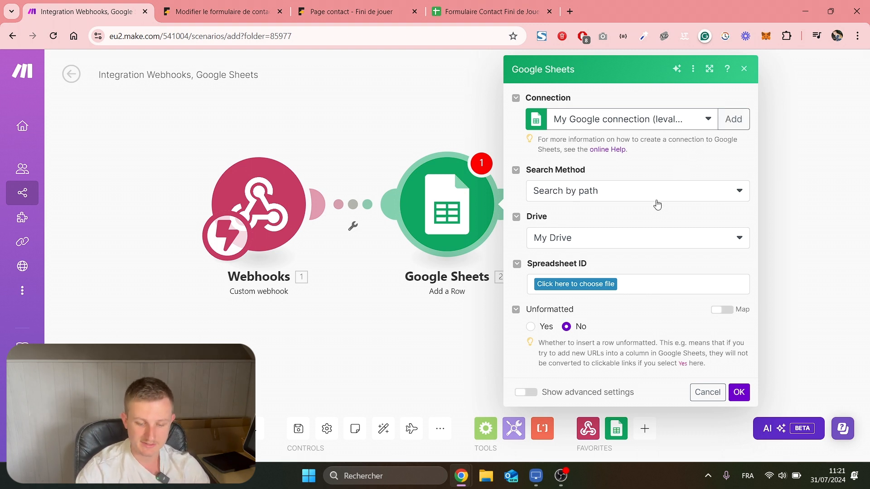
click(581, 286)
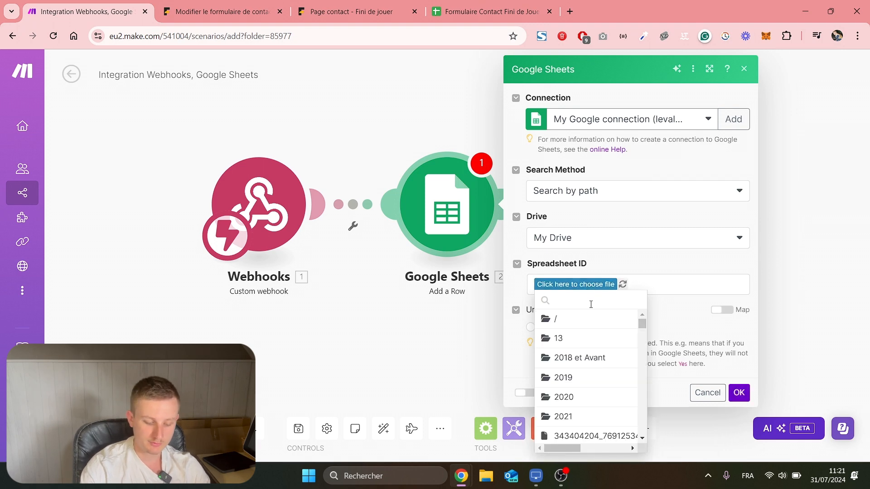
text(formula)
click(589, 325)
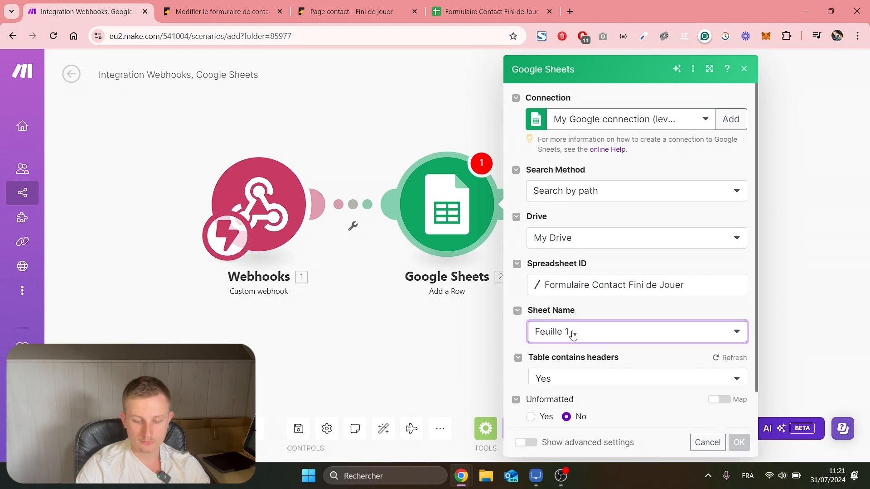
Begin mapping a form field into the Prénom (A) column, then close the module settings.
scroll(600, 297, down, 1)
scroll(616, 287, down, 2)
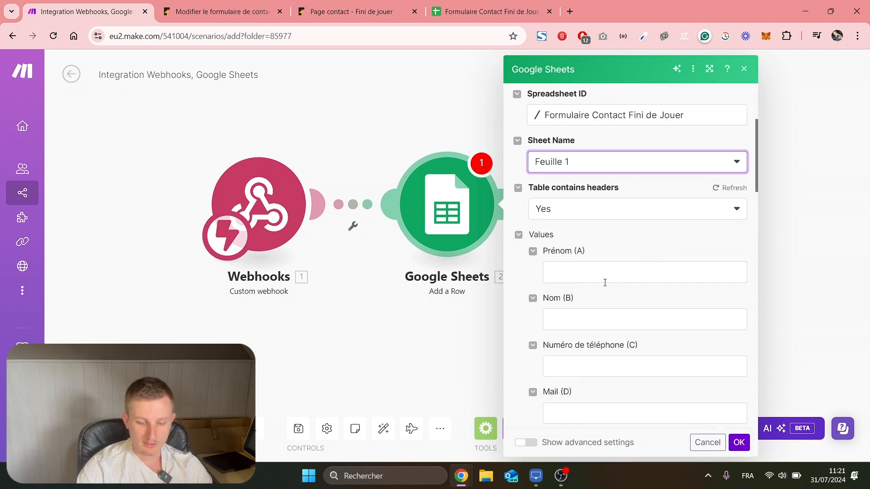
scroll(582, 273, down, 1)
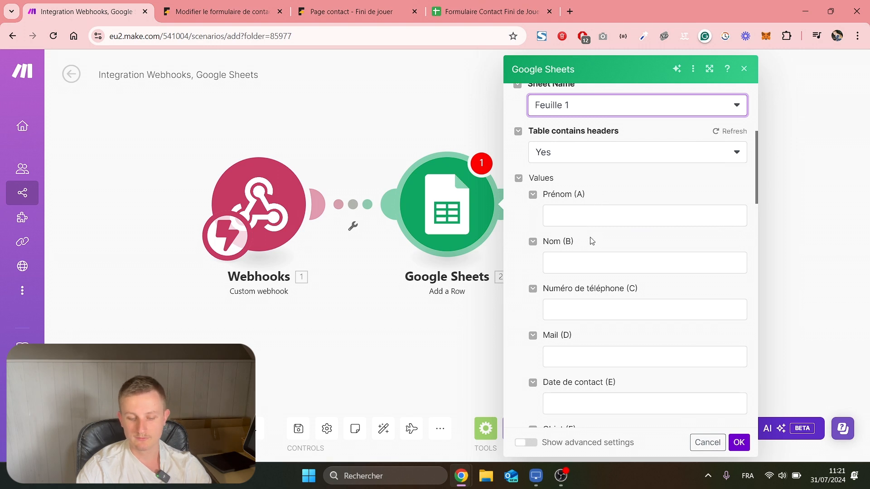
scroll(588, 309, down, 1)
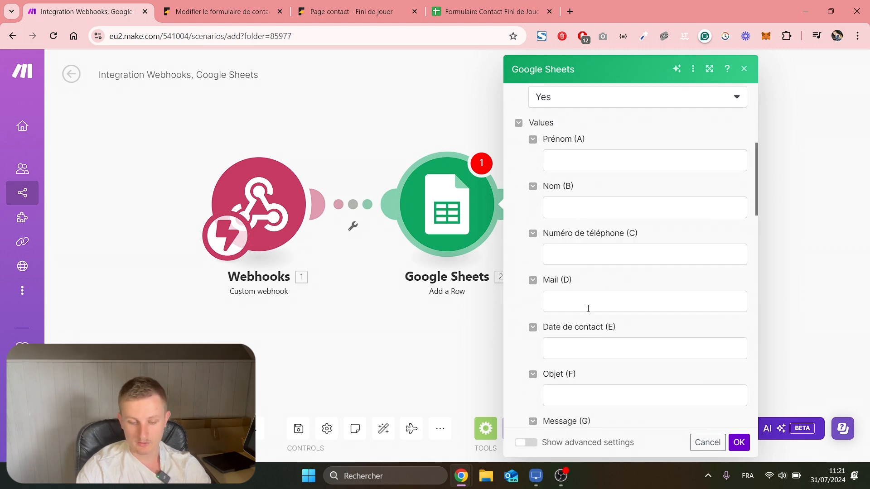
scroll(588, 308, down, 1)
scroll(589, 297, up, 2)
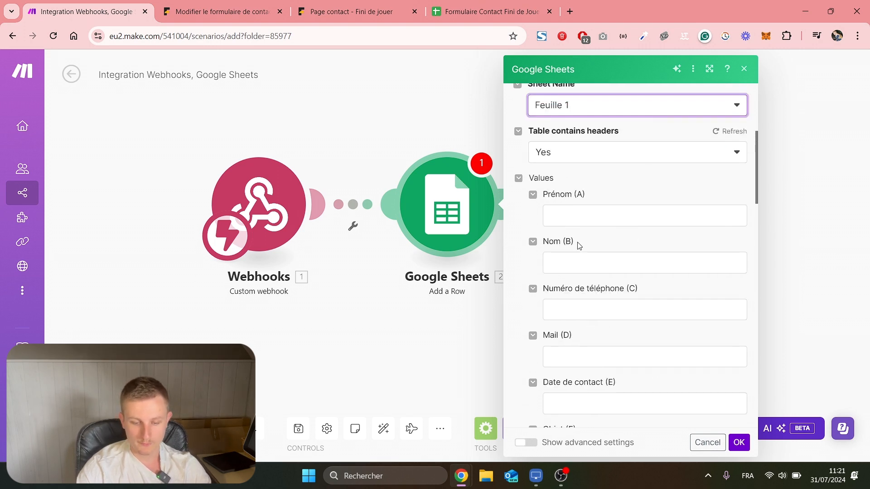
click(568, 220)
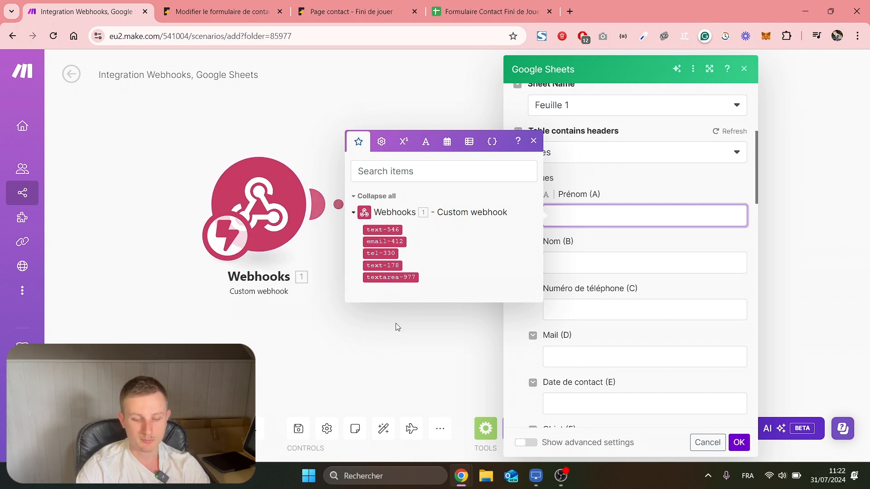
click(394, 356)
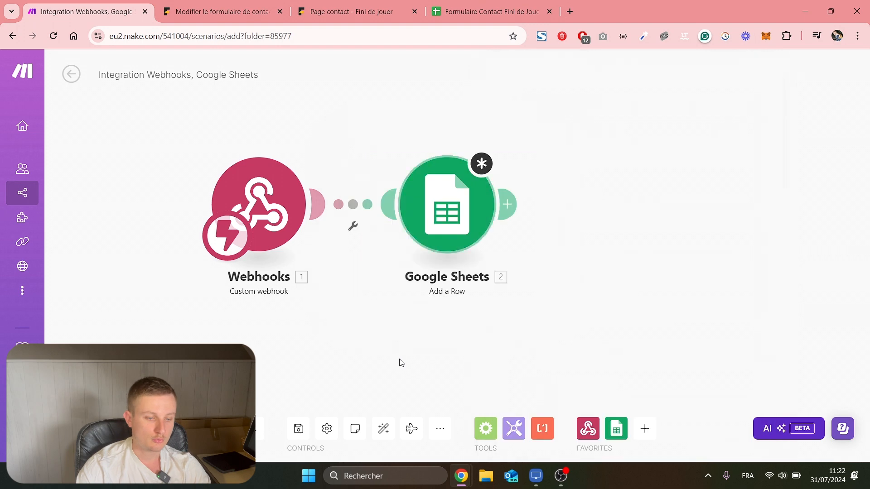
Rename the first form field tags to prenom, nom and email.
click(218, 5)
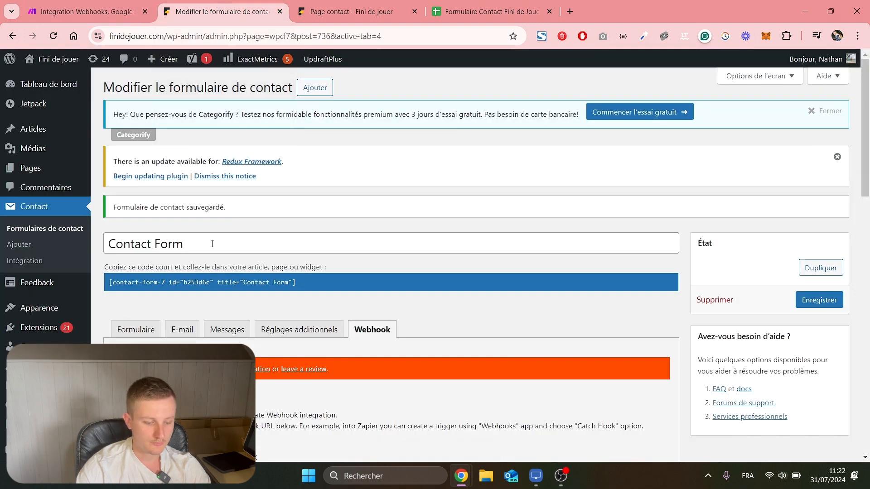
scroll(150, 225, down, 2)
click(144, 217)
scroll(241, 227, down, 2)
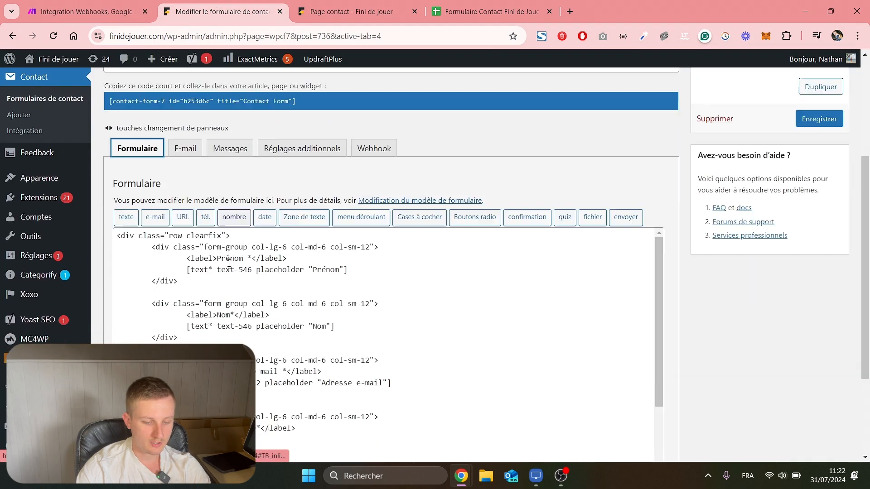
drag(252, 224, 222, 226)
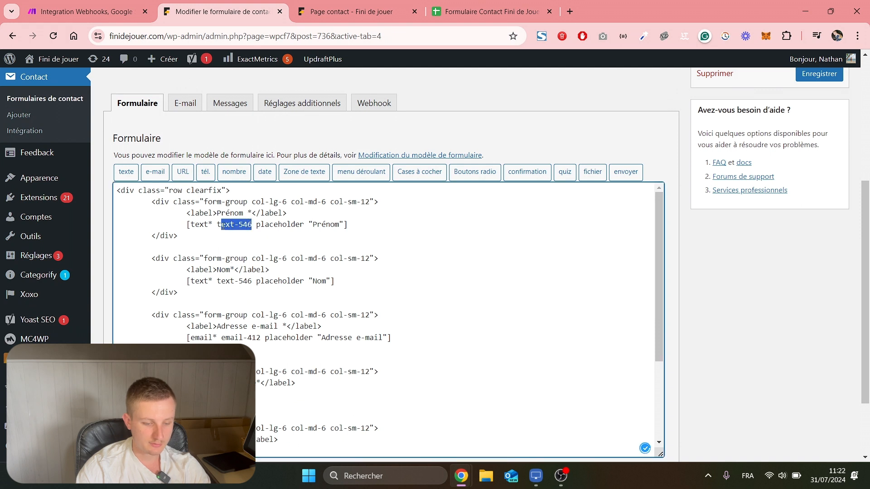
text(prenom)
drag(252, 281, 218, 281)
text(nom)
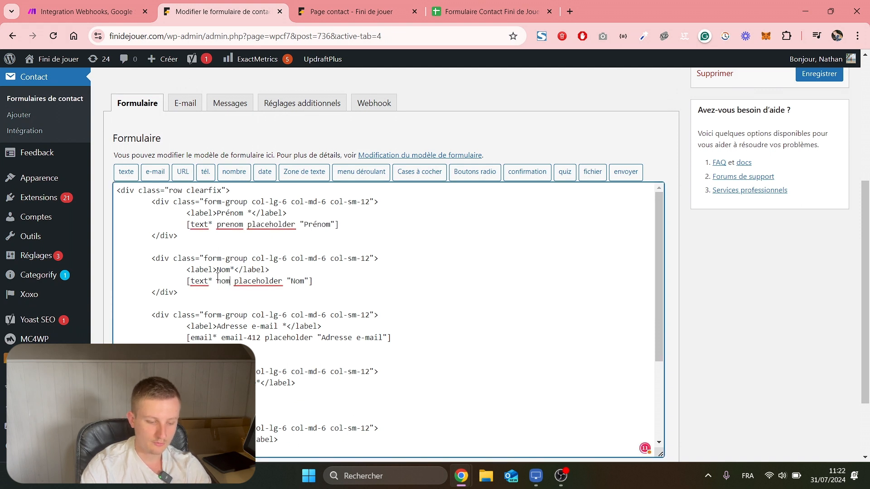
drag(260, 337, 243, 338)
key(BackSpace)
Rename the remaining tags to telephone, objet and message, and save the form.
scroll(253, 317, down, 2)
scroll(253, 297, down, 1)
drag(226, 270, 243, 270)
text(ephone)
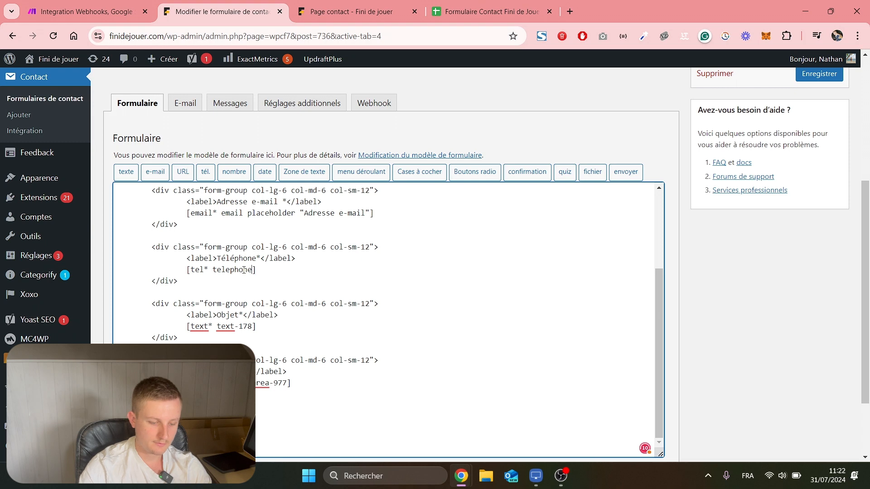
drag(252, 325, 218, 326)
text(obj)
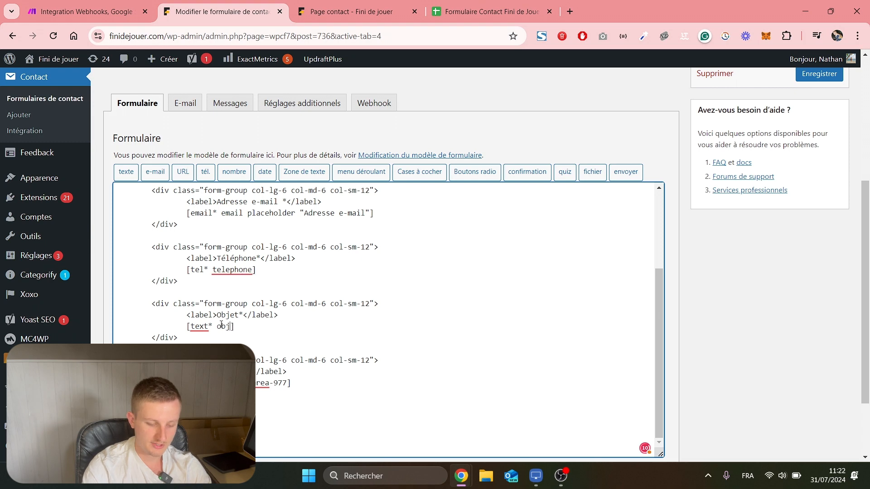
text(et)
drag(286, 383, 235, 383)
text(message)
scroll(247, 384, down, 2)
click(132, 405)
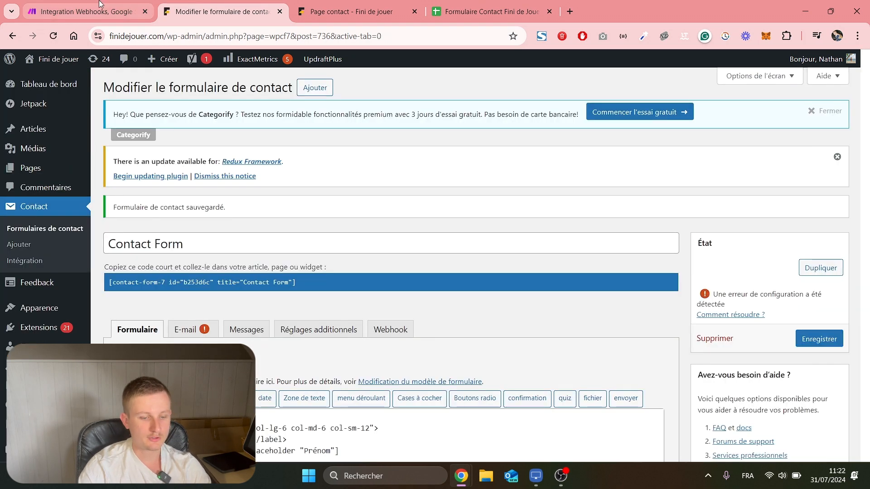
Set the Make webhook to redetermine its data structure.
click(100, 6)
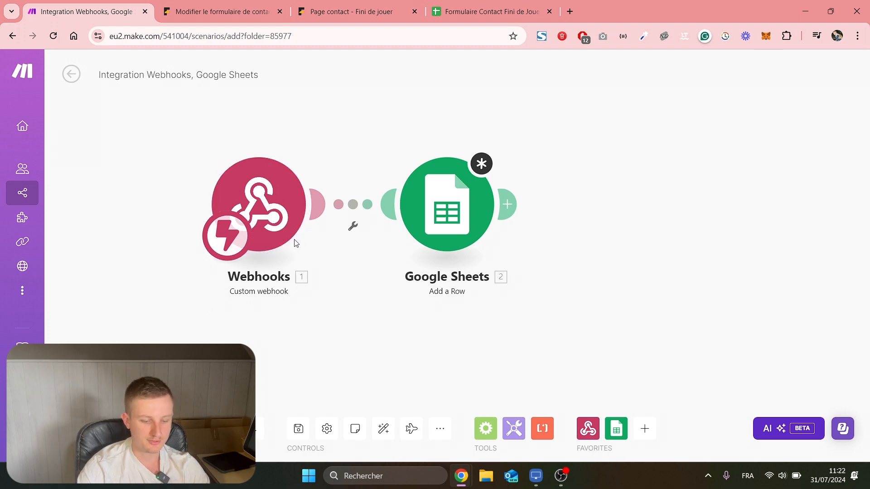
click(275, 209)
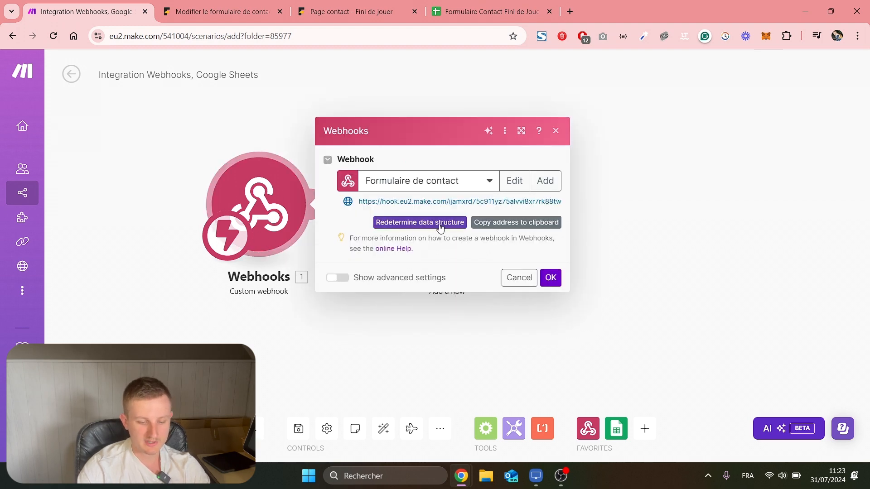
click(431, 225)
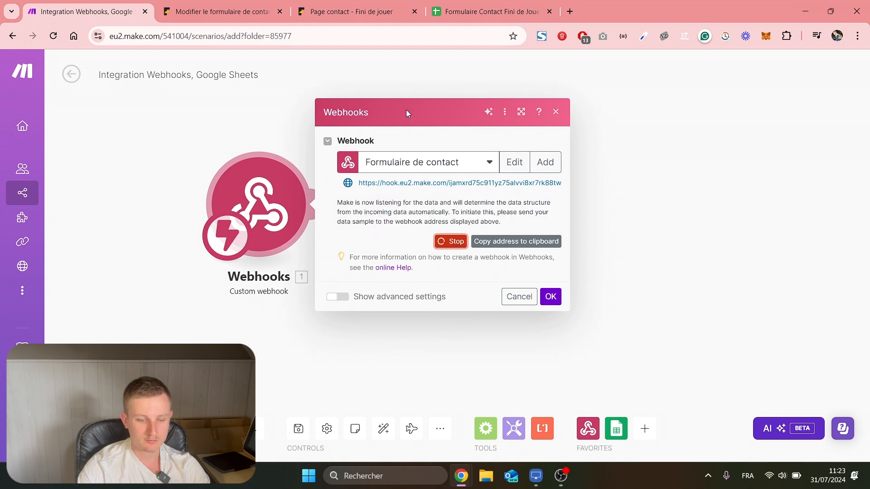
Submit a test message through the public contact form.
click(352, 10)
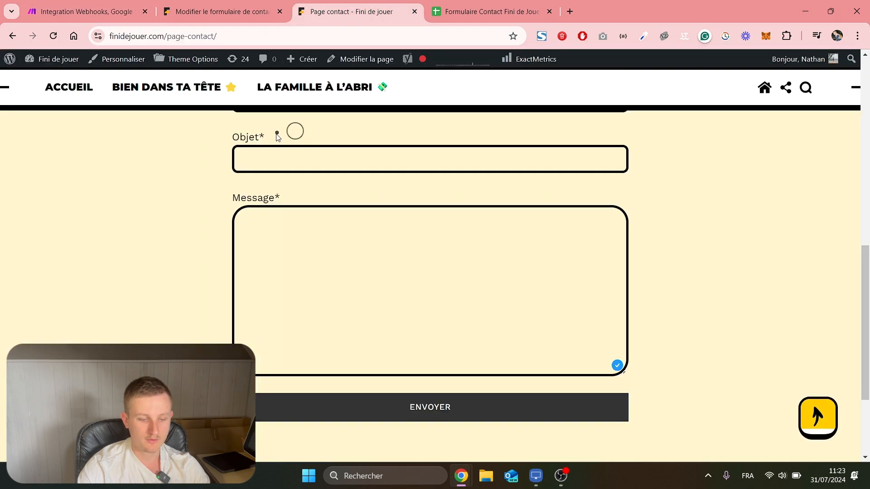
scroll(278, 206, up, 10)
scroll(202, 266, down, 2)
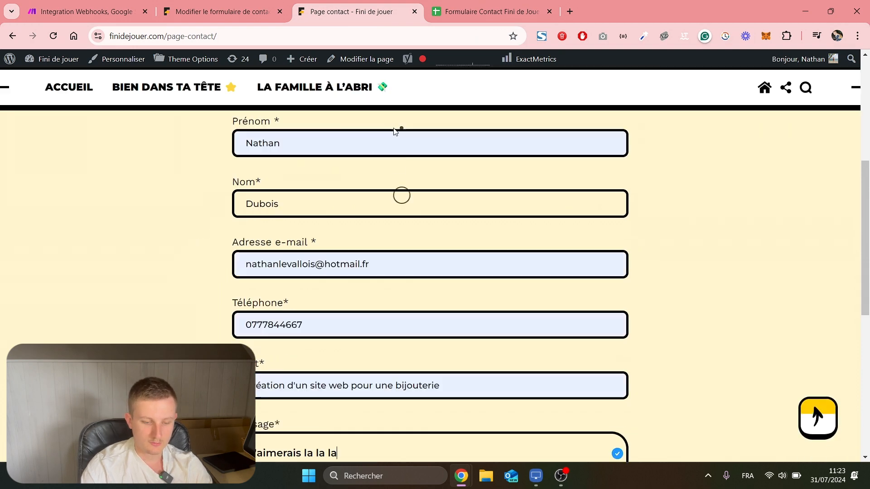
scroll(373, 227, down, 6)
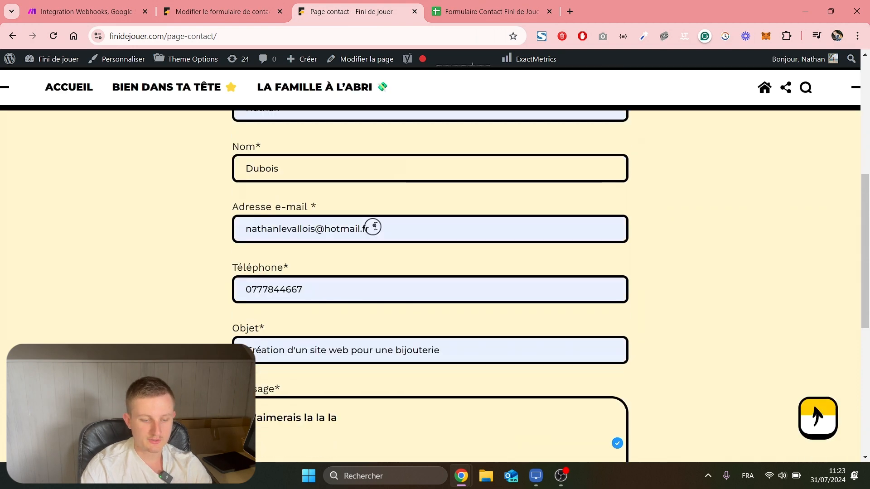
click(417, 352)
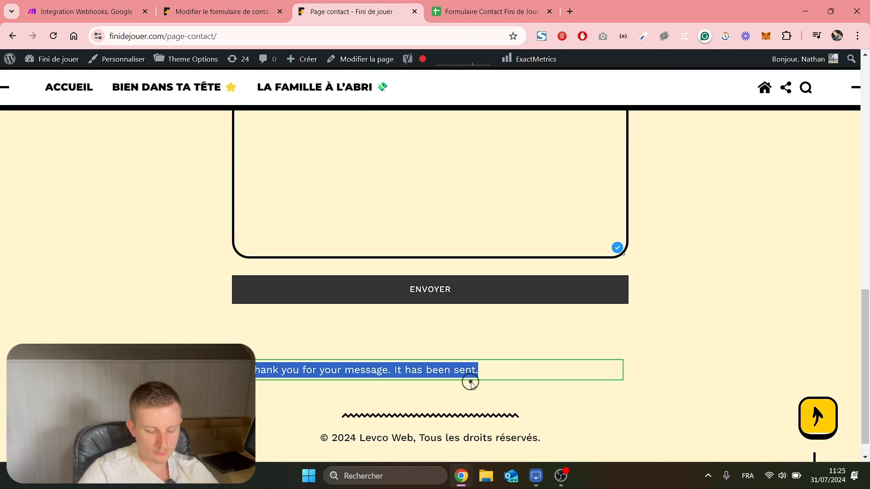
click(462, 397)
Accept the re-detected webhook data and delete the old Google Sheets module.
click(86, 12)
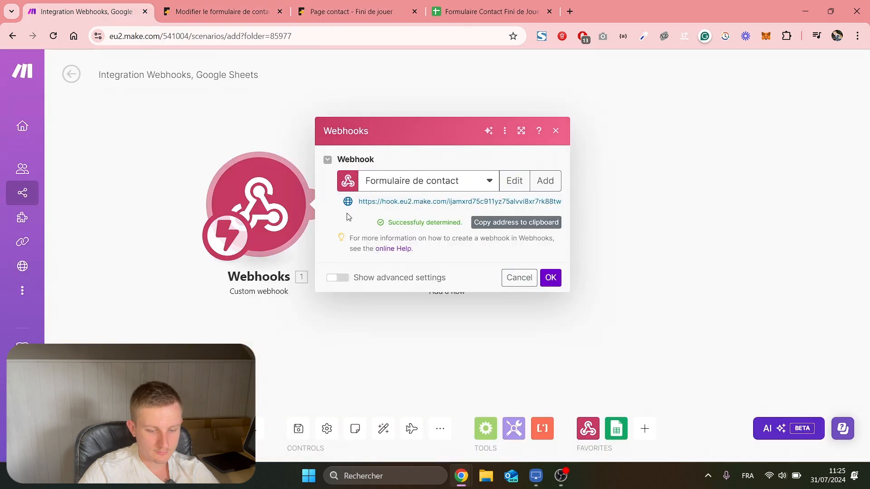
click(551, 278)
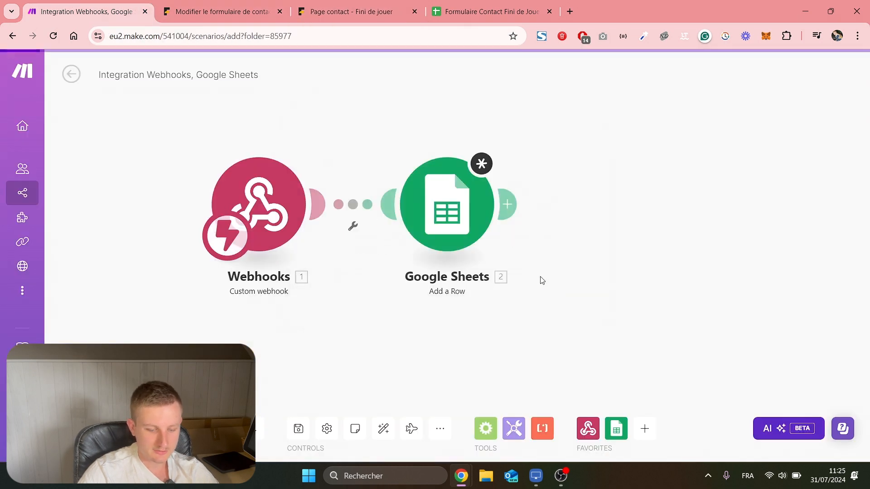
right_click(459, 212)
click(465, 345)
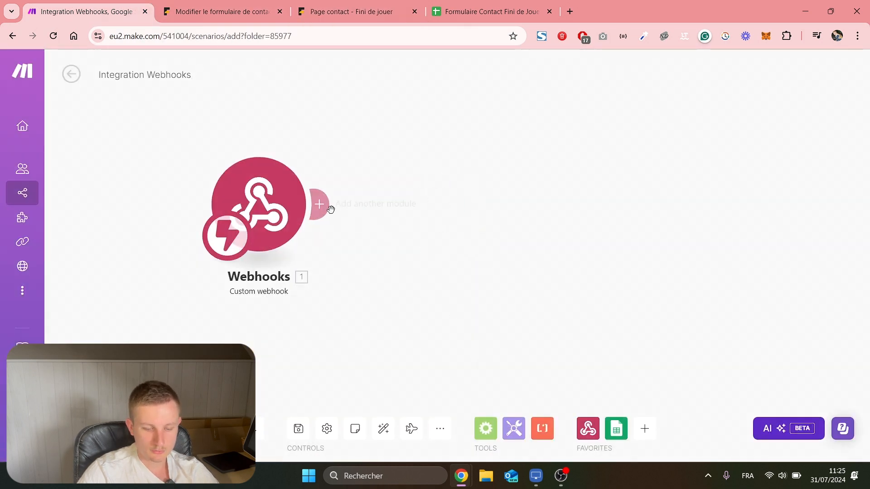
Add a new module after the webhook to bring up the app list.
click(319, 204)
scroll(525, 215, down, 2)
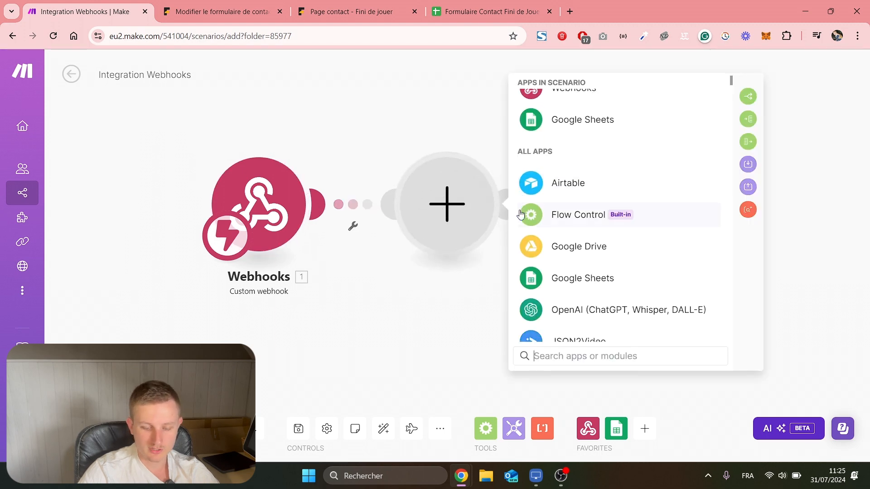
scroll(559, 214, up, 2)
Add a Google Sheets Add a Row module targeting the Formulaire Contact Fini de Jouer spreadsheet, Feuille 1.
click(574, 159)
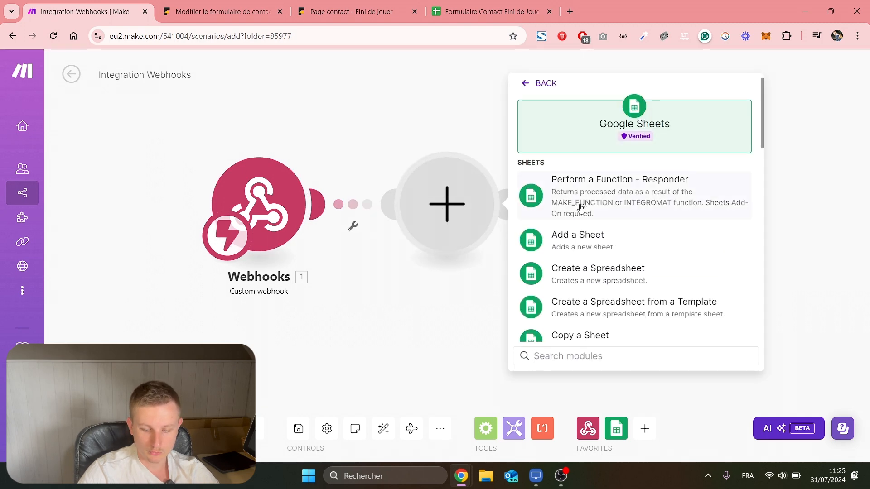
scroll(582, 209, down, 5)
click(596, 253)
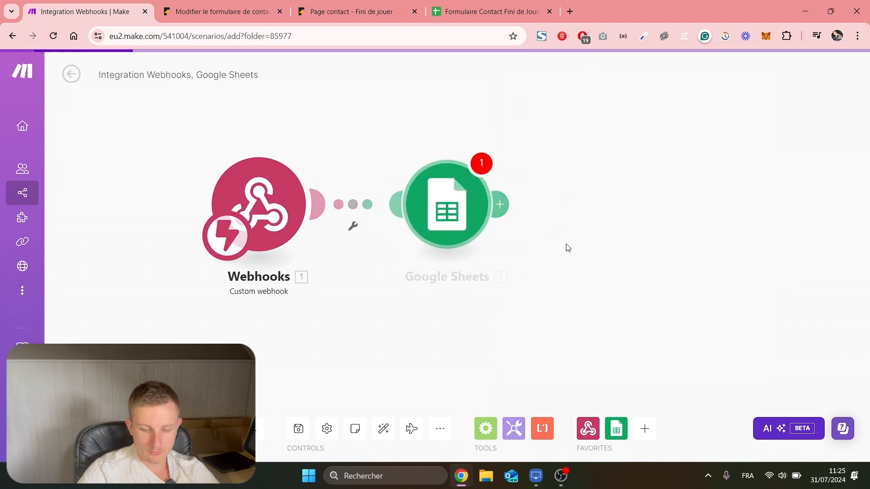
click(574, 283)
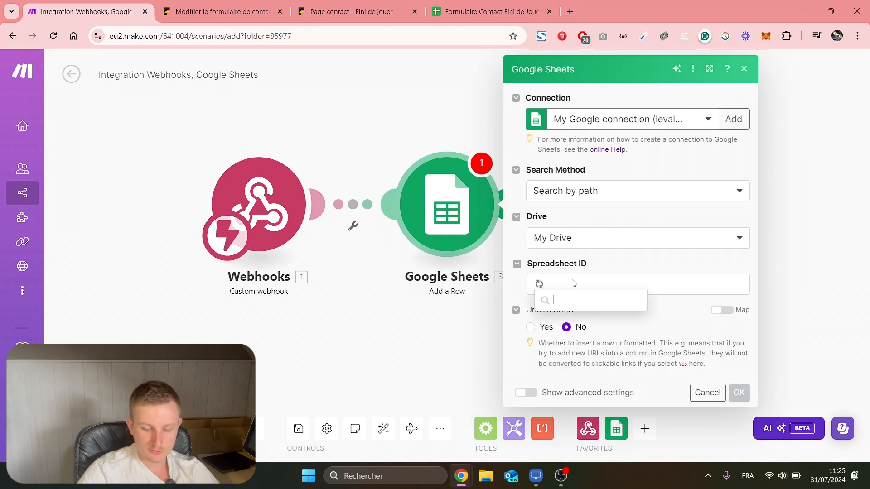
click(597, 338)
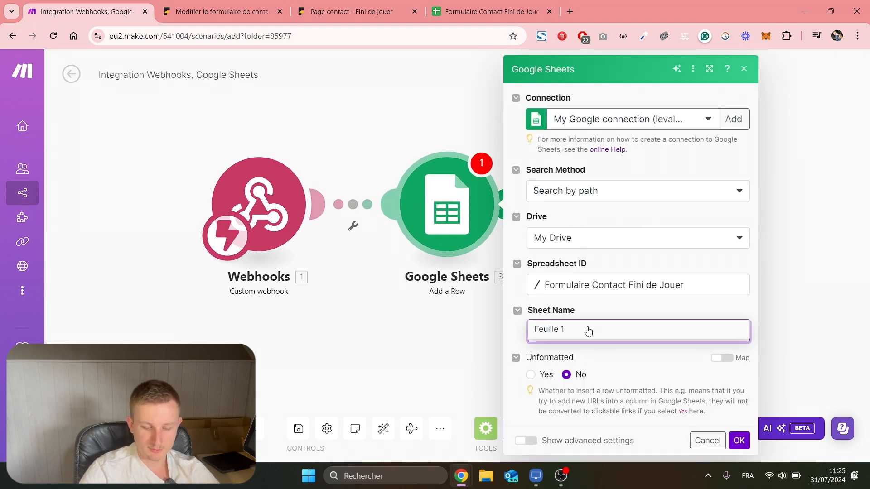
click(588, 331)
scroll(617, 314, down, 4)
Map the webhook's prenom, nom, telephone and email into columns A–D, and the current time into Date de contact (E).
click(607, 258)
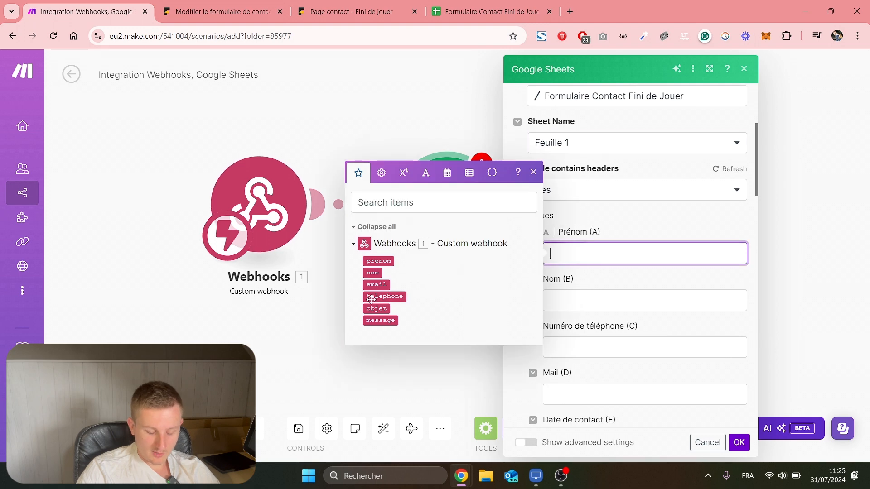
click(378, 263)
key(Tab)
click(372, 320)
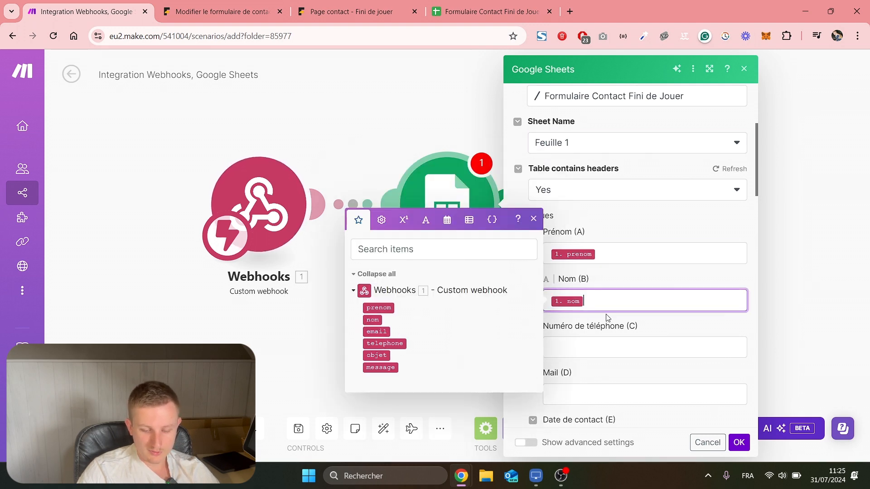
click(602, 347)
click(385, 391)
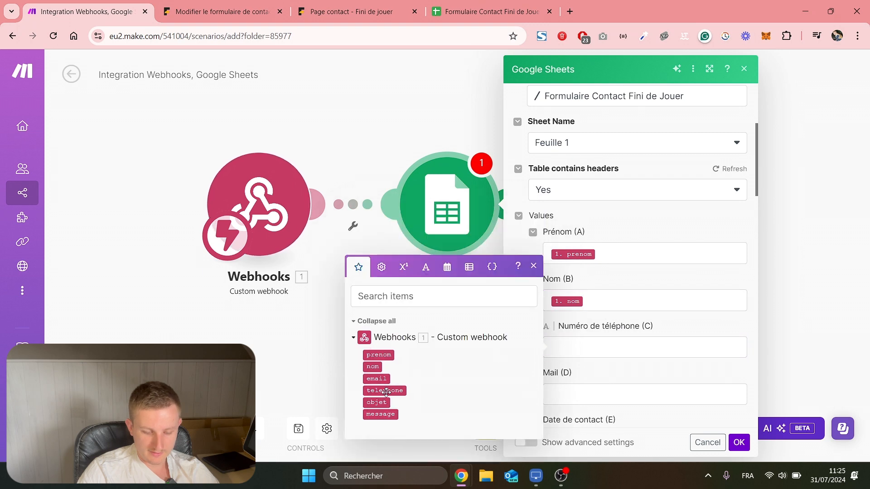
key(Tab)
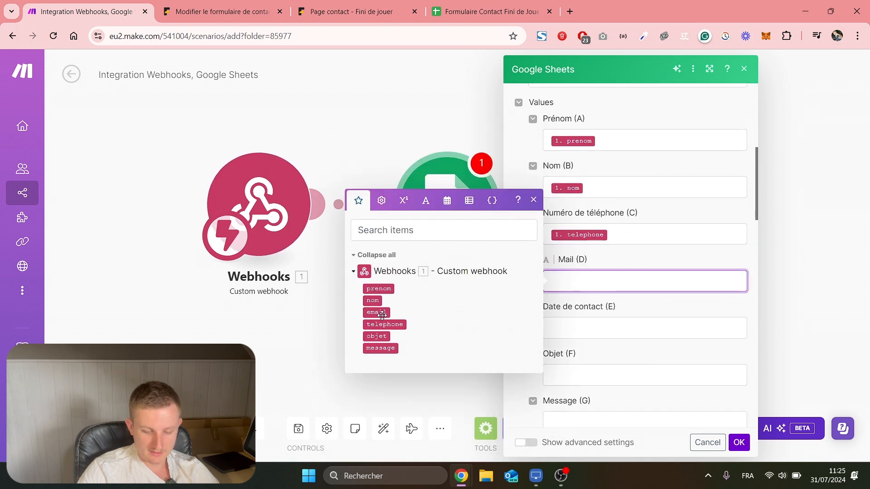
click(376, 312)
click(562, 331)
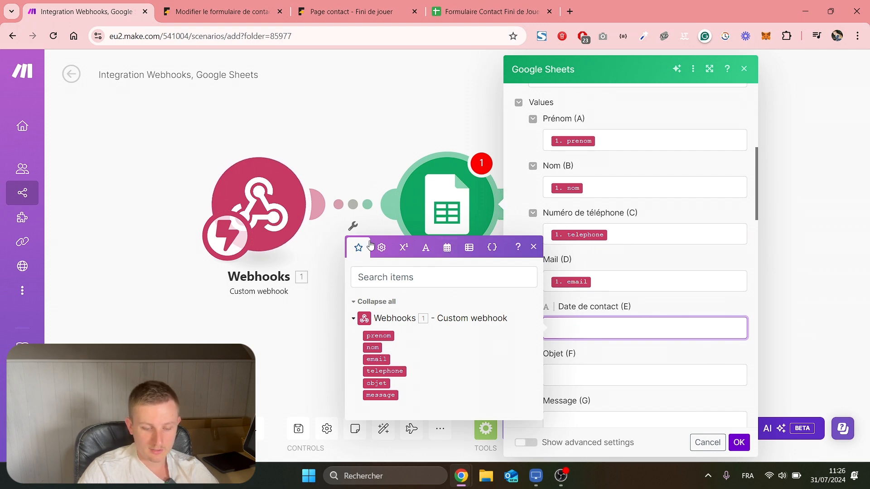
click(448, 248)
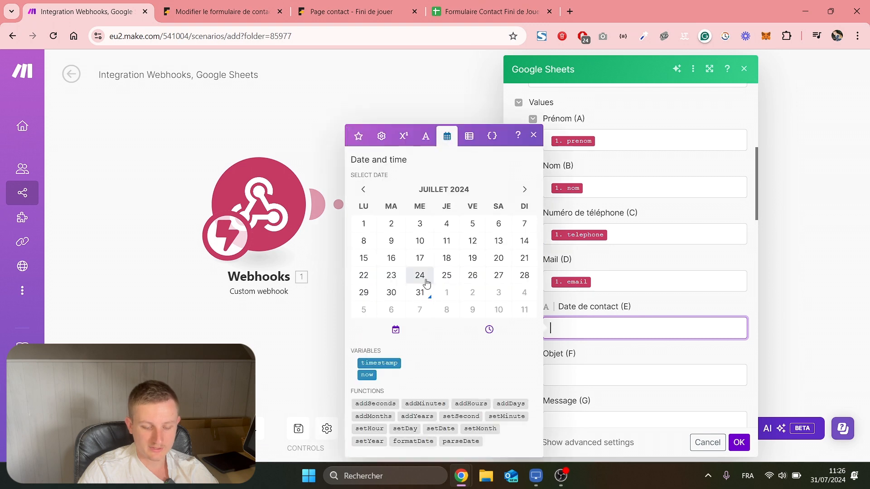
click(368, 376)
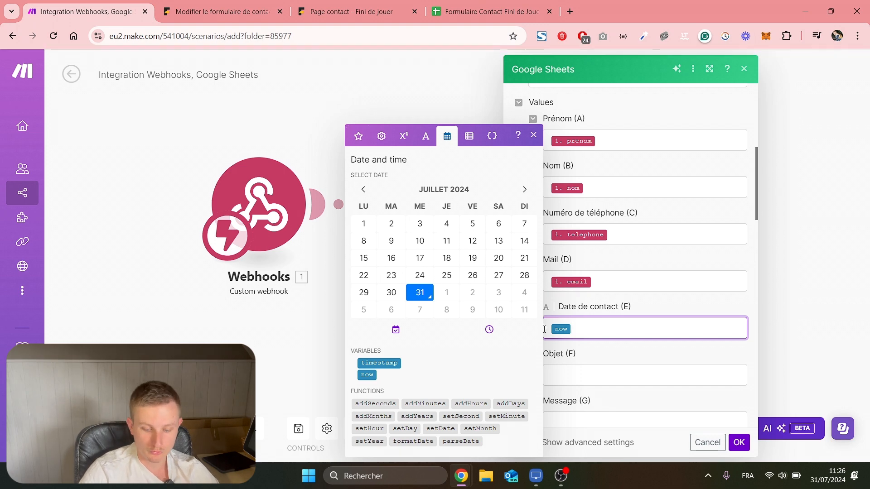
click(592, 351)
Map the webhook's objet into Objet (F) and message into Message (G), then confirm the mapping.
click(594, 376)
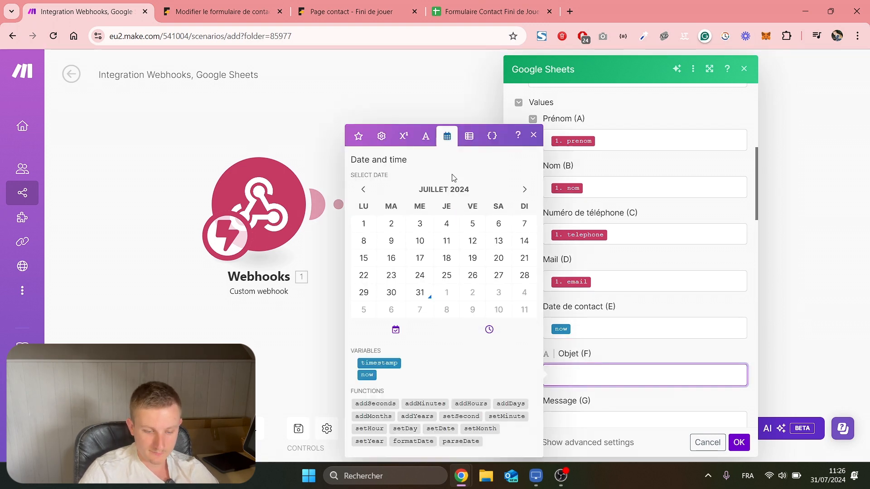
click(358, 136)
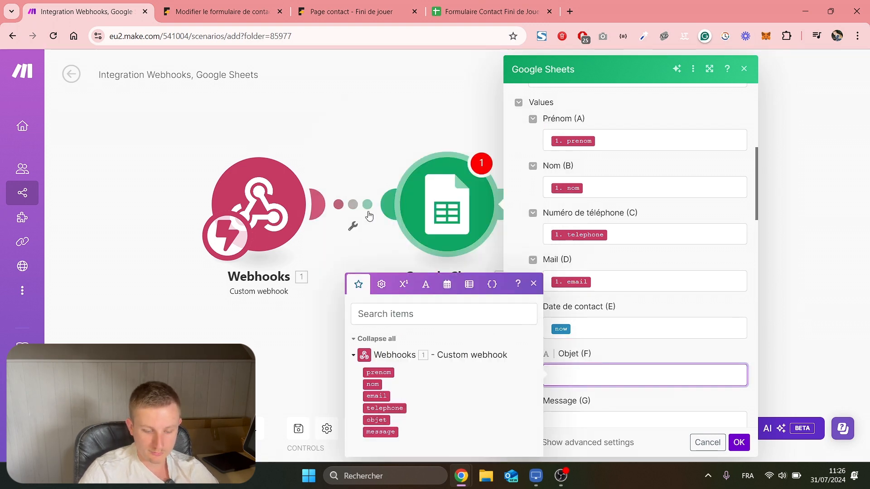
click(377, 420)
scroll(643, 326, down, 3)
click(617, 318)
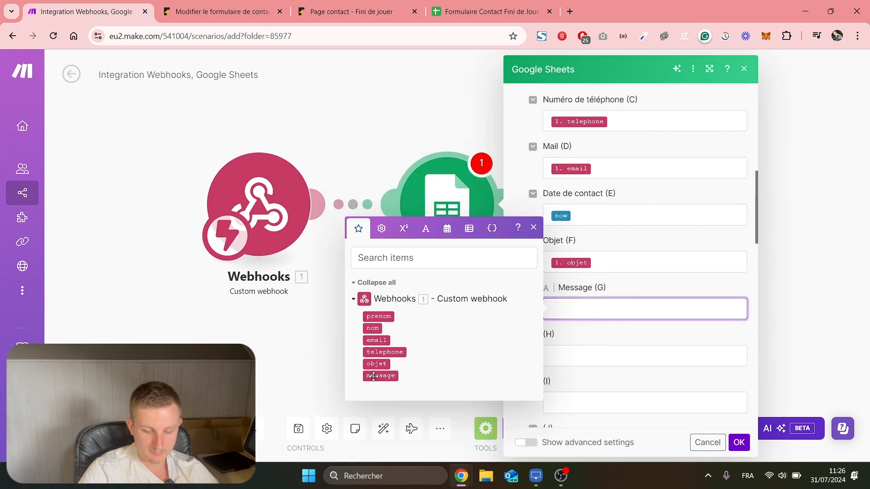
click(381, 376)
click(738, 442)
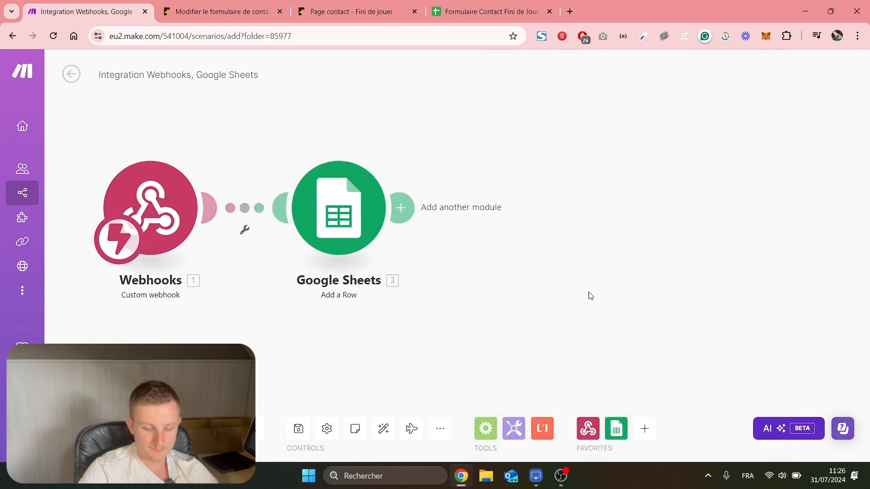
Save the scenario and switch its scheduling on.
click(299, 428)
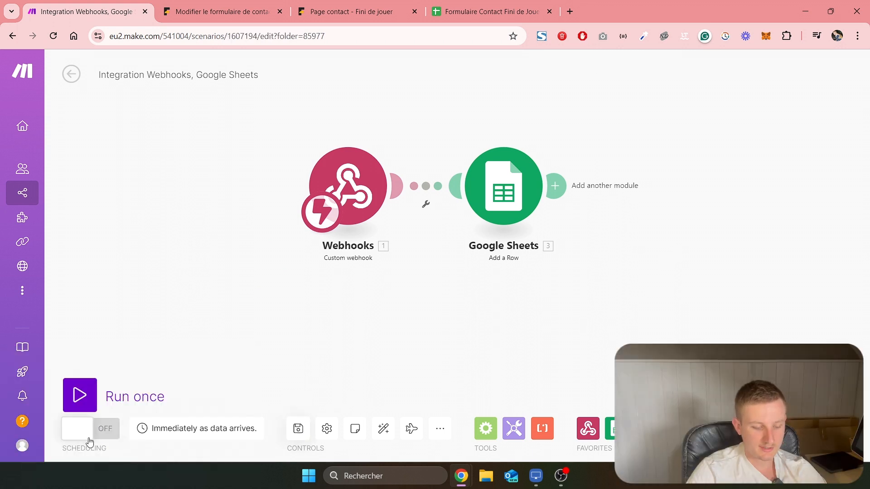
click(89, 438)
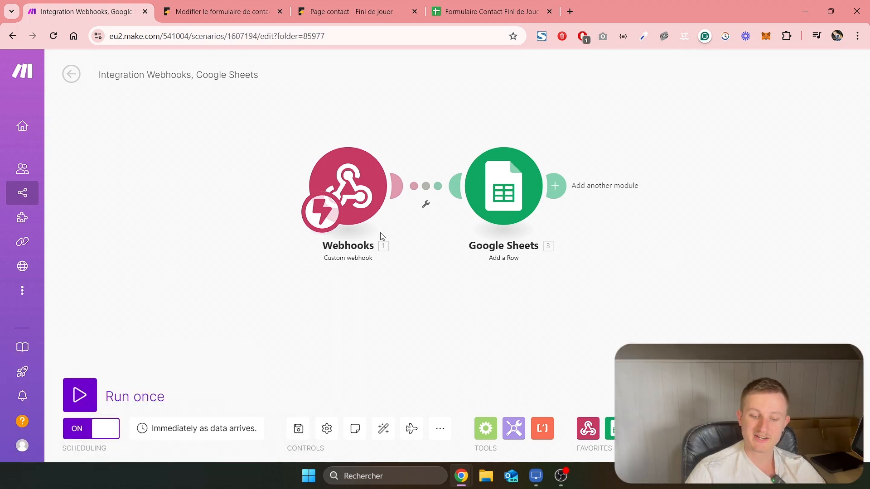
click(381, 4)
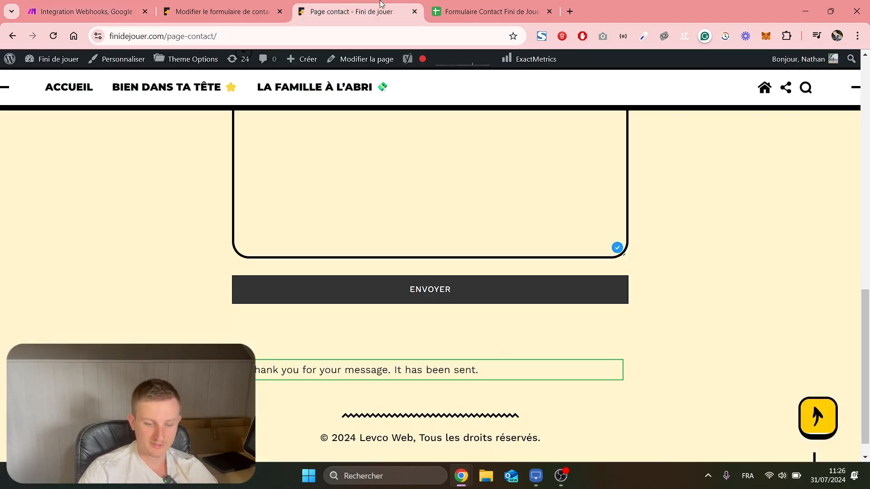
Reload the contact page and autofill the form with saved contact details.
click(52, 40)
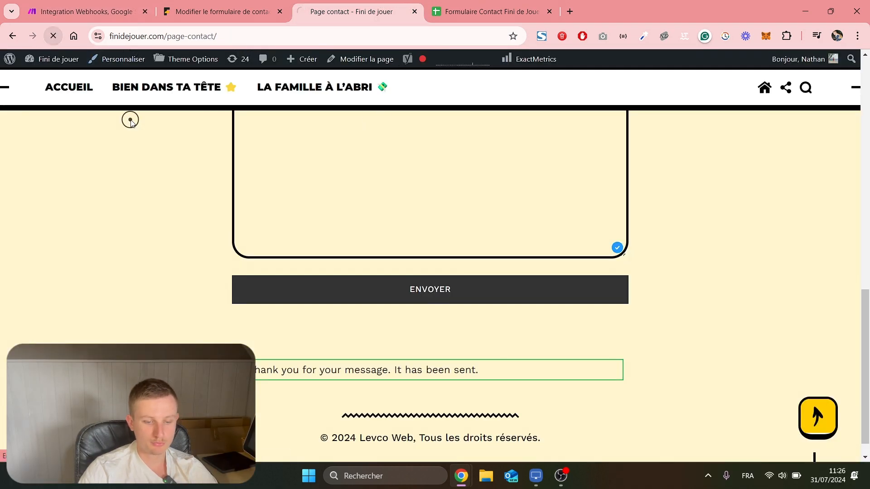
scroll(272, 203, down, 5)
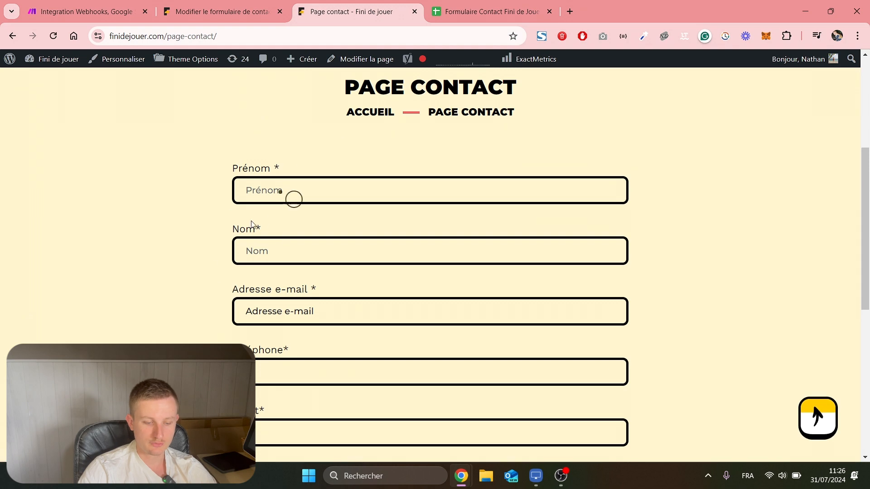
click(285, 190)
click(272, 218)
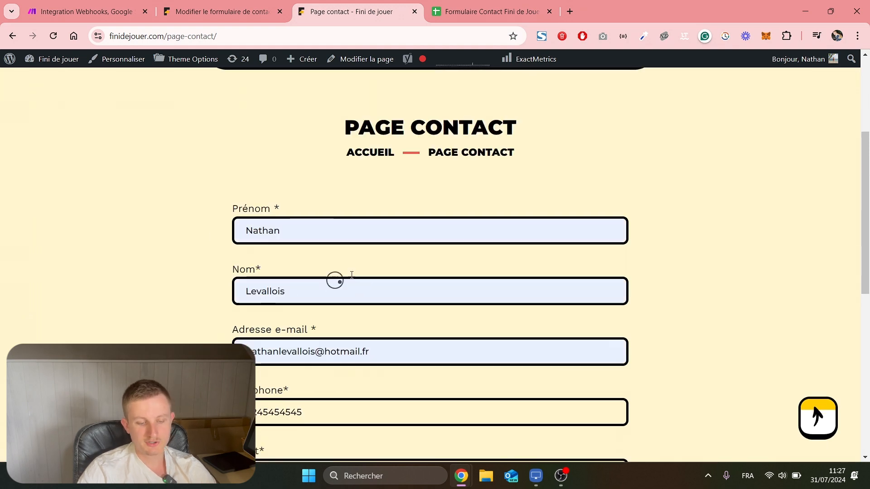
scroll(290, 234, down, 3)
scroll(291, 240, down, 4)
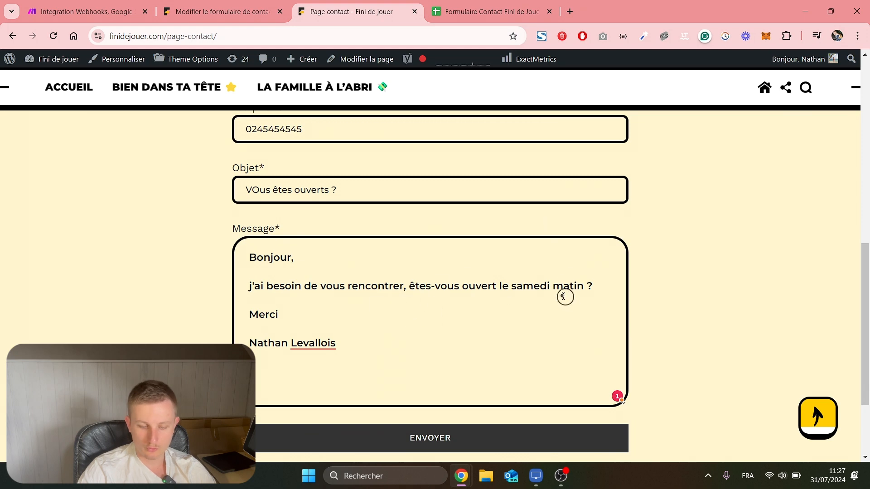
scroll(453, 272, down, 2)
Submit the test enquiry 'VOus êtes ouverts ?' and check the sent confirmation message.
click(461, 327)
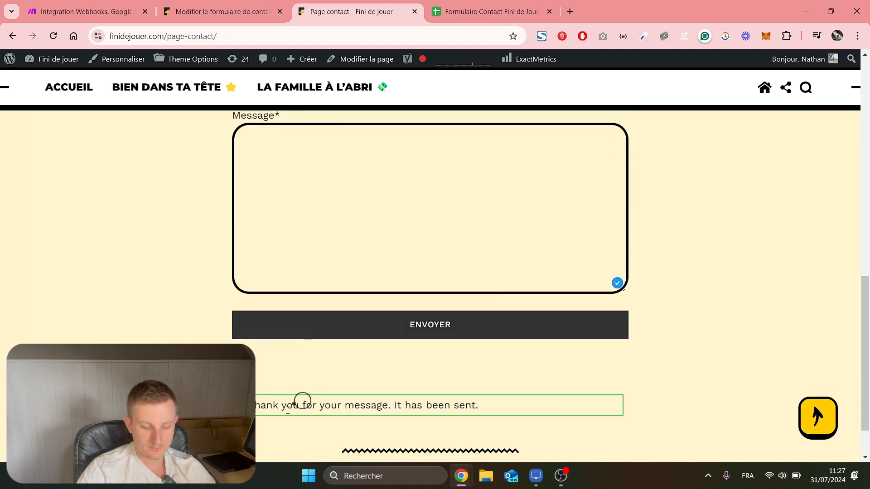
triple_click(510, 383)
click(508, 408)
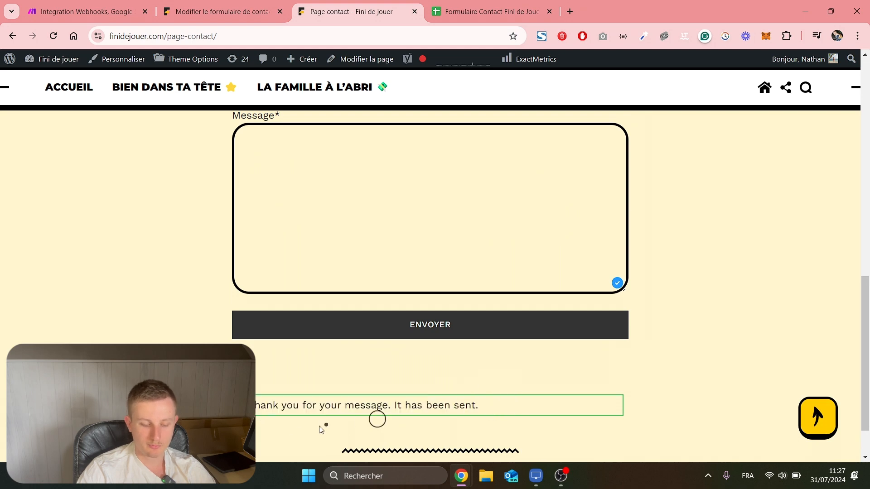
triple_click(294, 405)
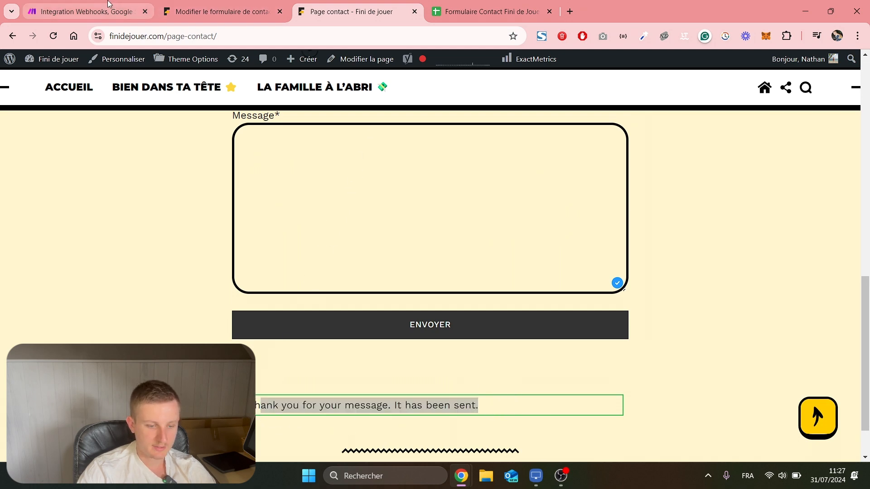
click(109, 4)
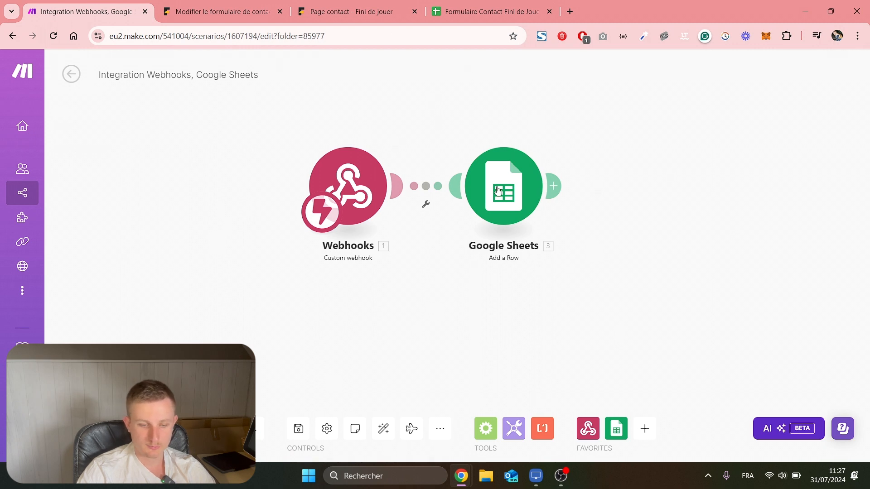
Check that the test submission appears in row 2, including the phone number in C2.
click(496, 11)
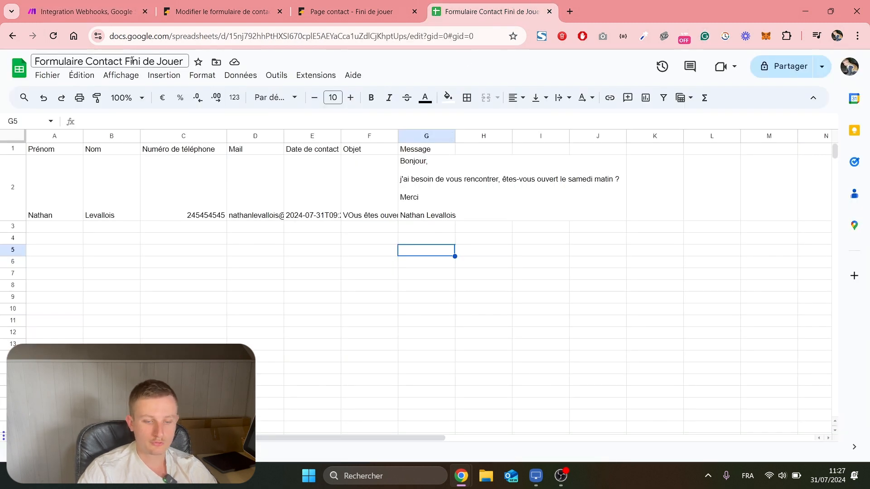
drag(52, 180, 408, 182)
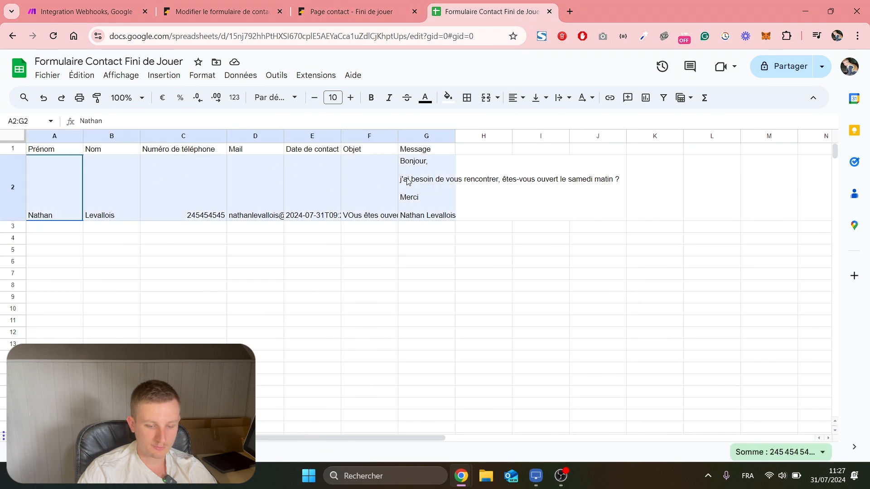
click(57, 197)
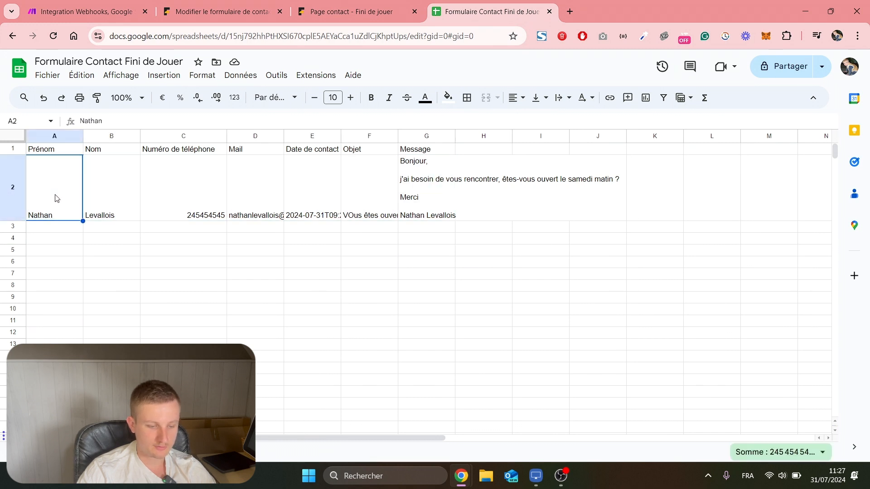
click(196, 187)
key(Right)
key(Down)
key(Down)
key(Down)
key(Down)
key(Down)
key(Down)
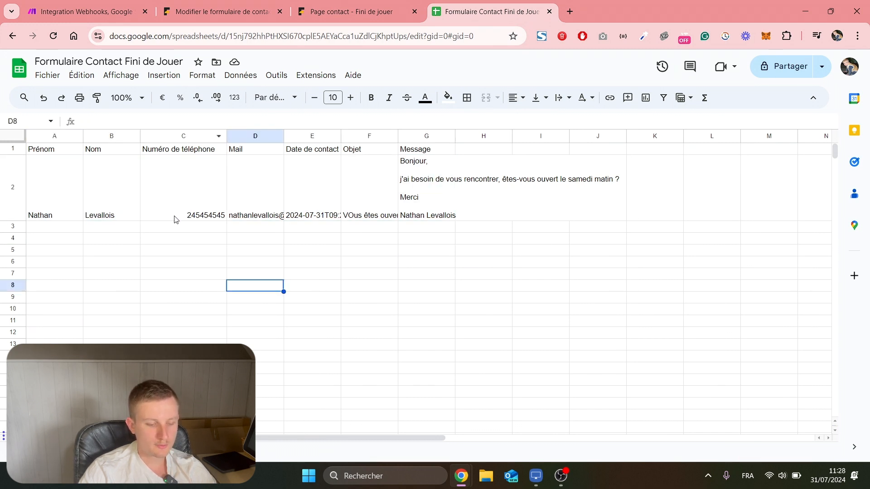
click(191, 218)
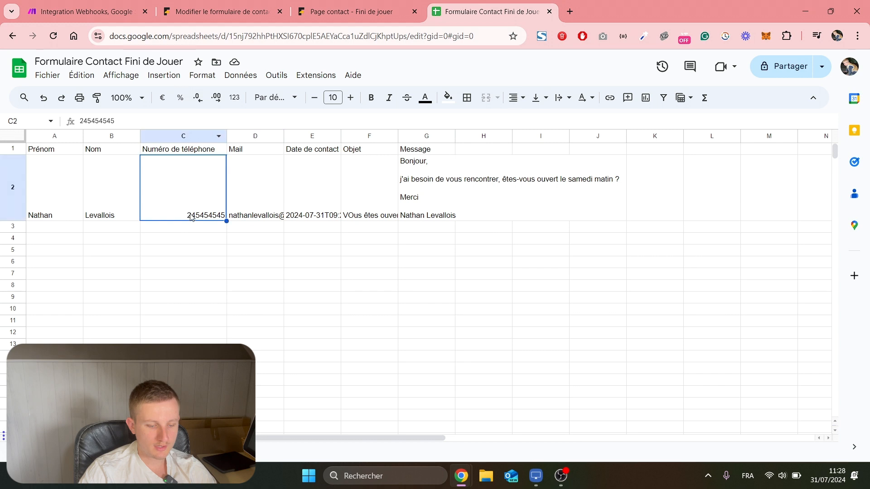
Format the Numéro de téléphone column as Texte brut (plain text).
click(195, 136)
click(206, 78)
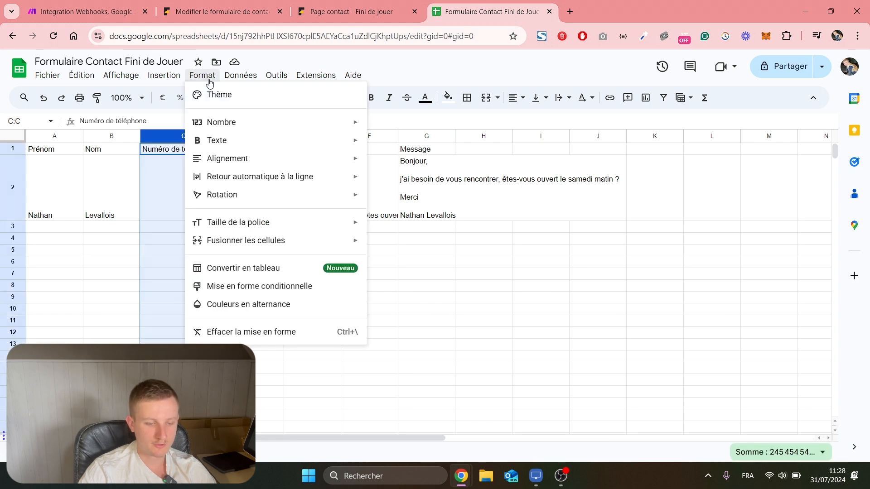
mouse_move(258, 122)
click(394, 125)
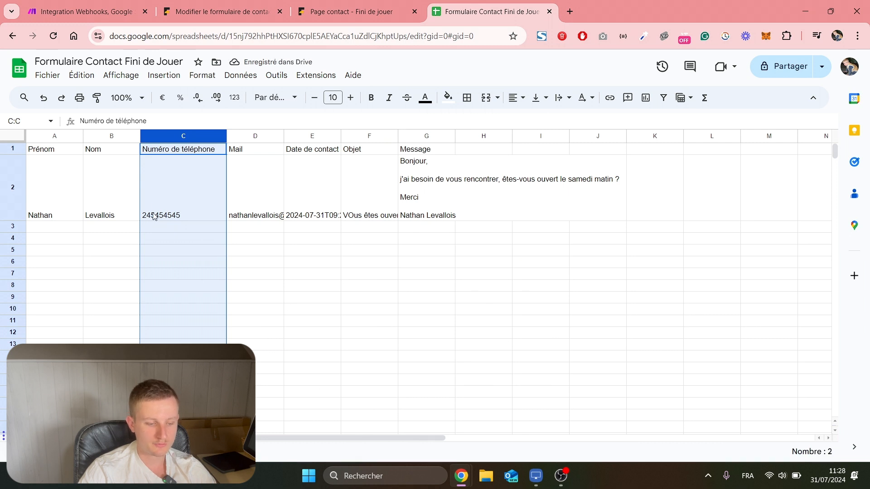
click(246, 249)
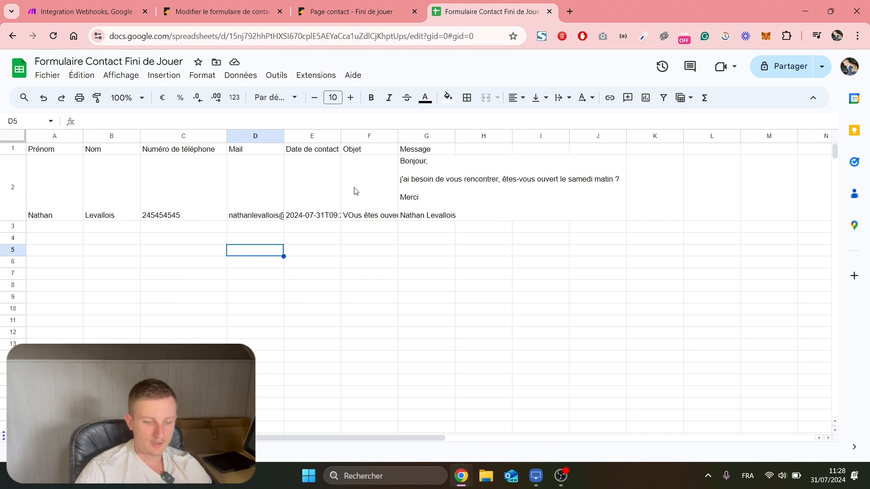
drag(54, 192, 492, 135)
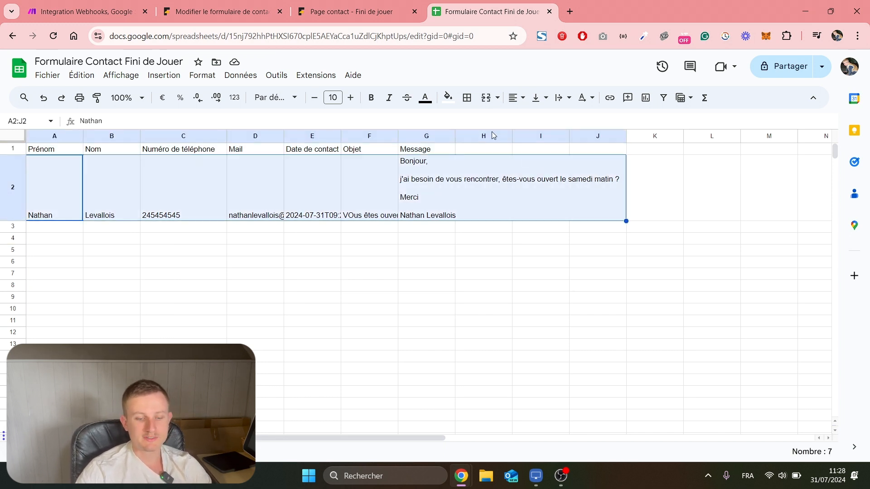
Return to the Integration Webhooks, Google Sheets scenario showing Custom webhook linked to Add a Row.
click(127, 12)
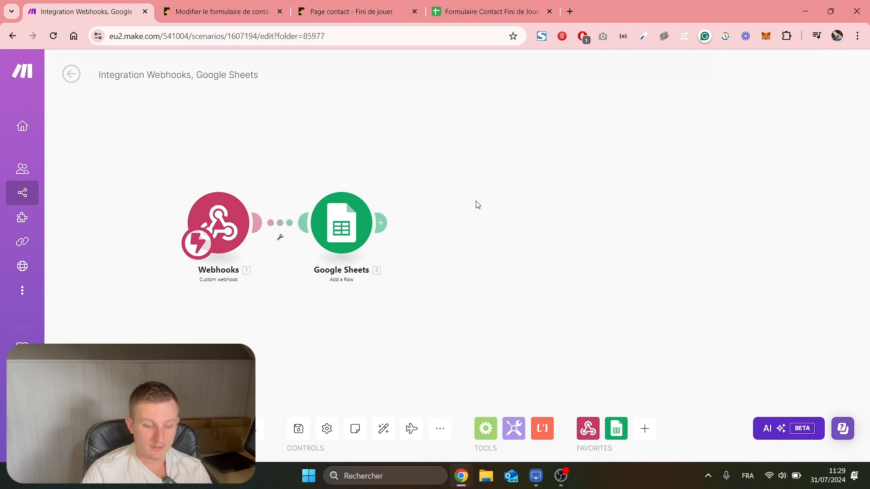
scroll(536, 231, up, 2)
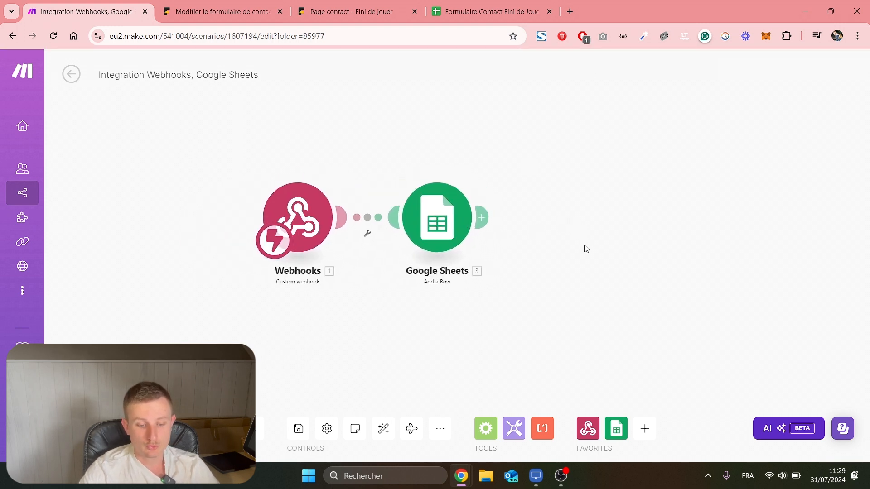